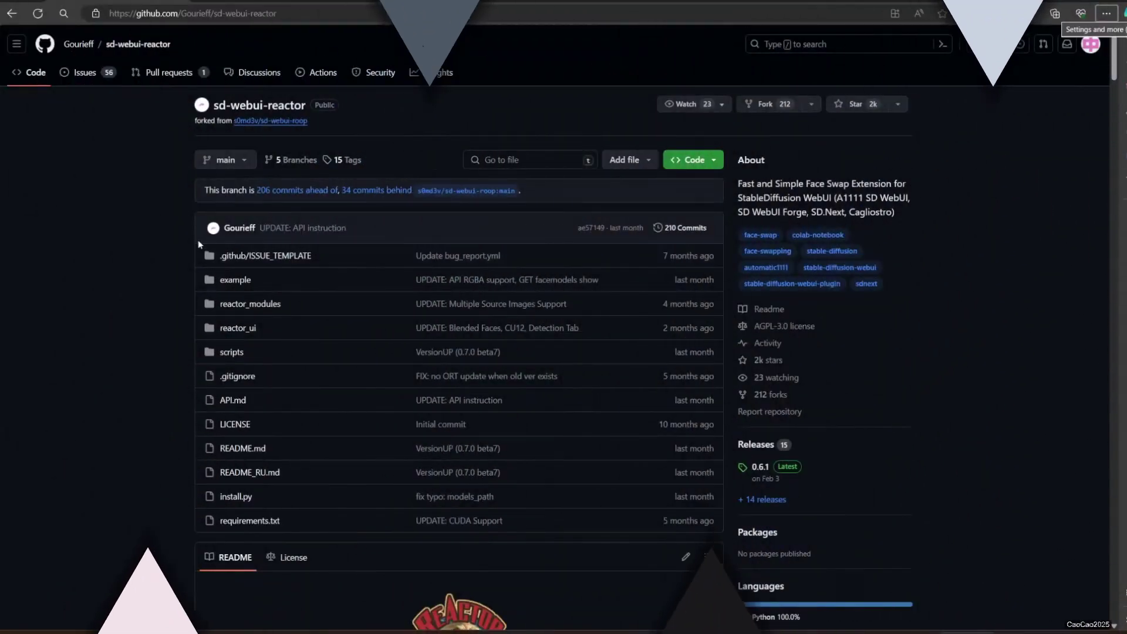
- Scroll the README to Installation and bring up the Visual Studio 2022 downloads link options
scroll(47, 218, "down", 7)
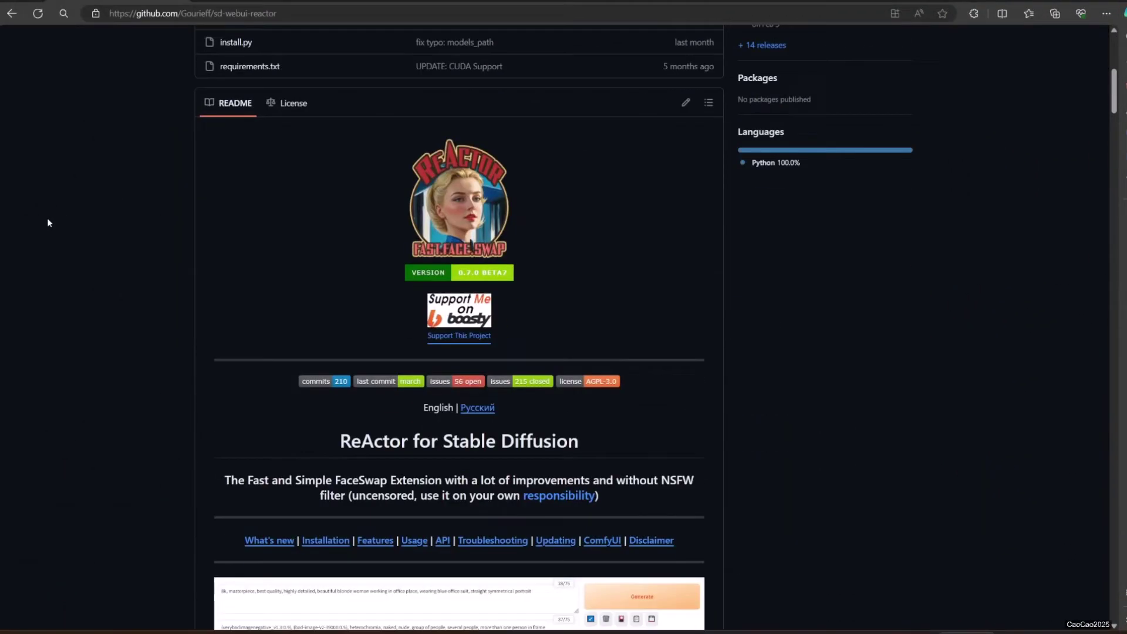
scroll(596, 393, "down", 8)
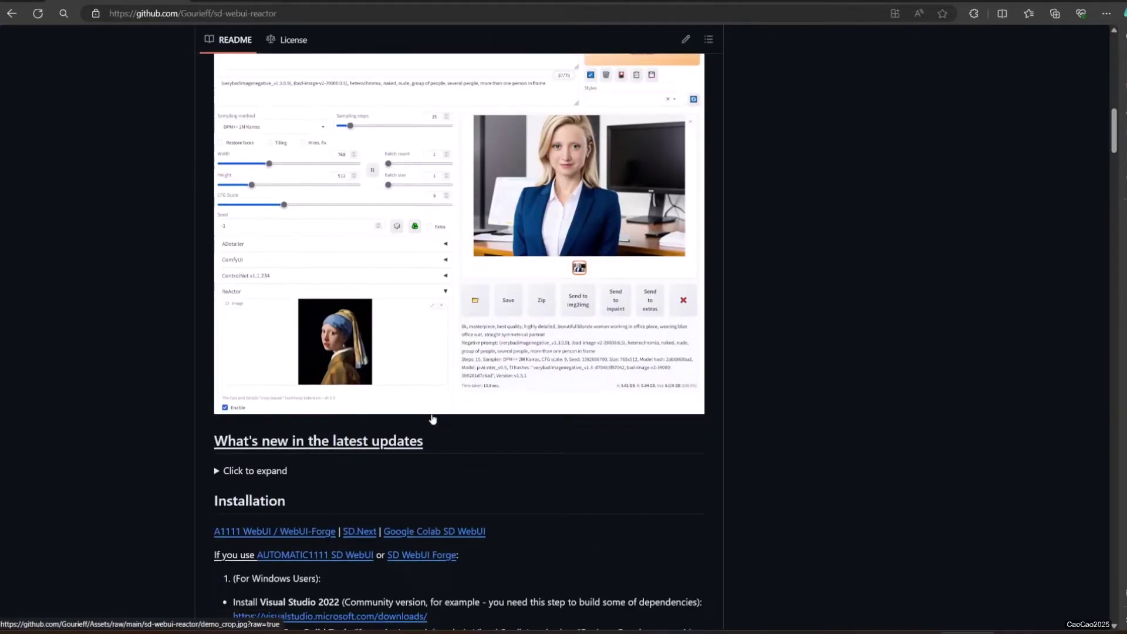
scroll(323, 454, "up", 1)
scroll(569, 321, "down", 7)
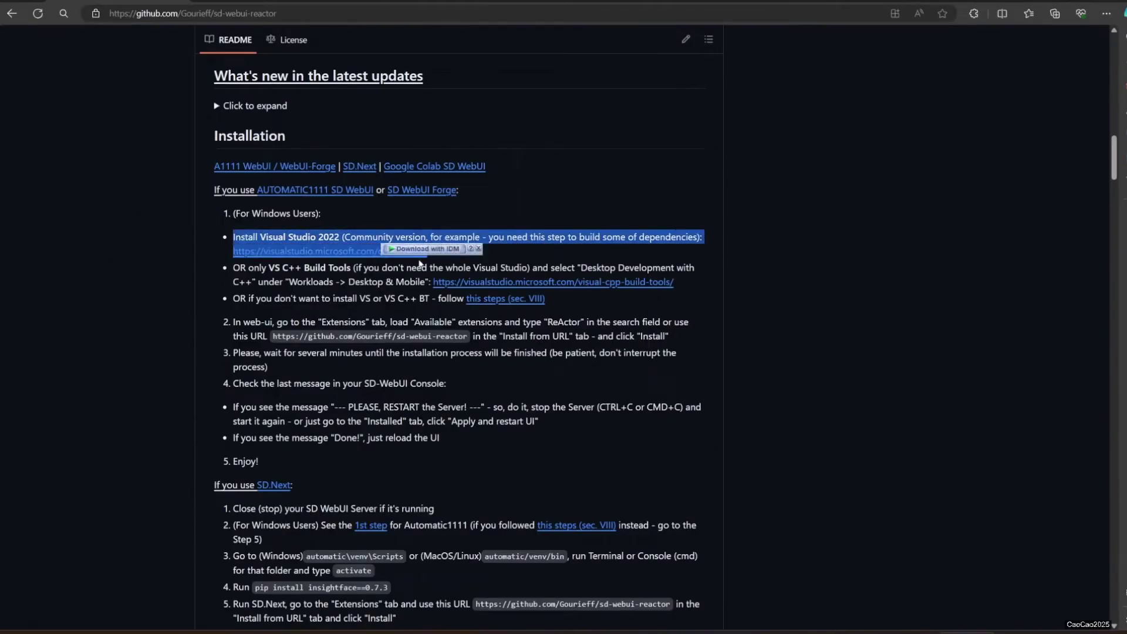
left_click(317, 277)
right_click(309, 258)
left_click(347, 360)
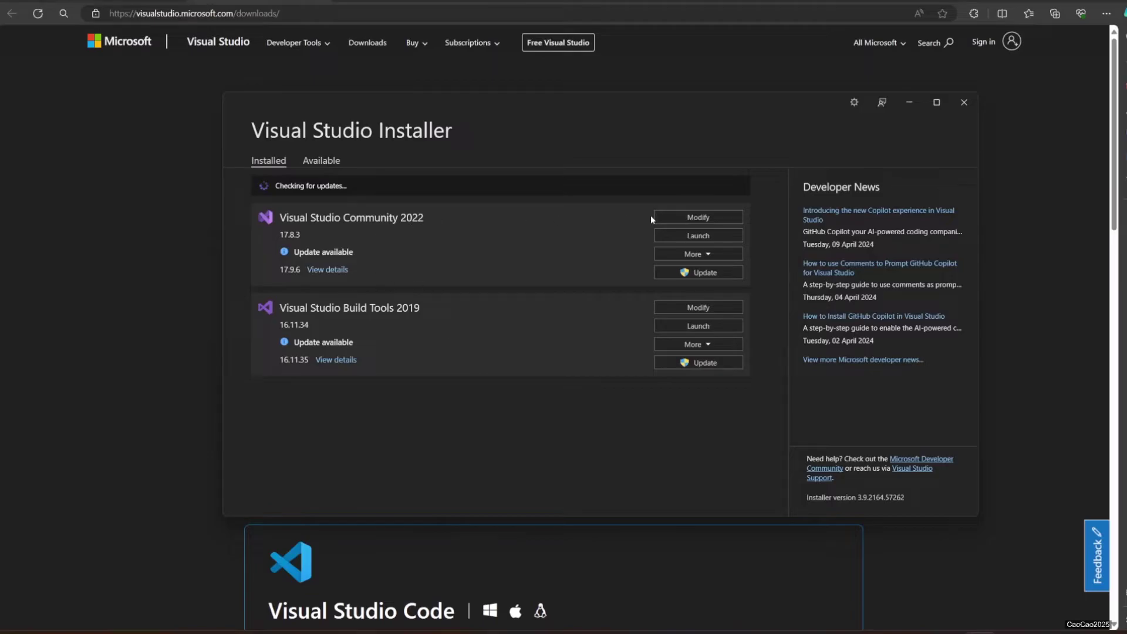
- Modify Visual Studio Community 2022 to include .NET desktop development and Desktop development with C++
left_click(678, 218)
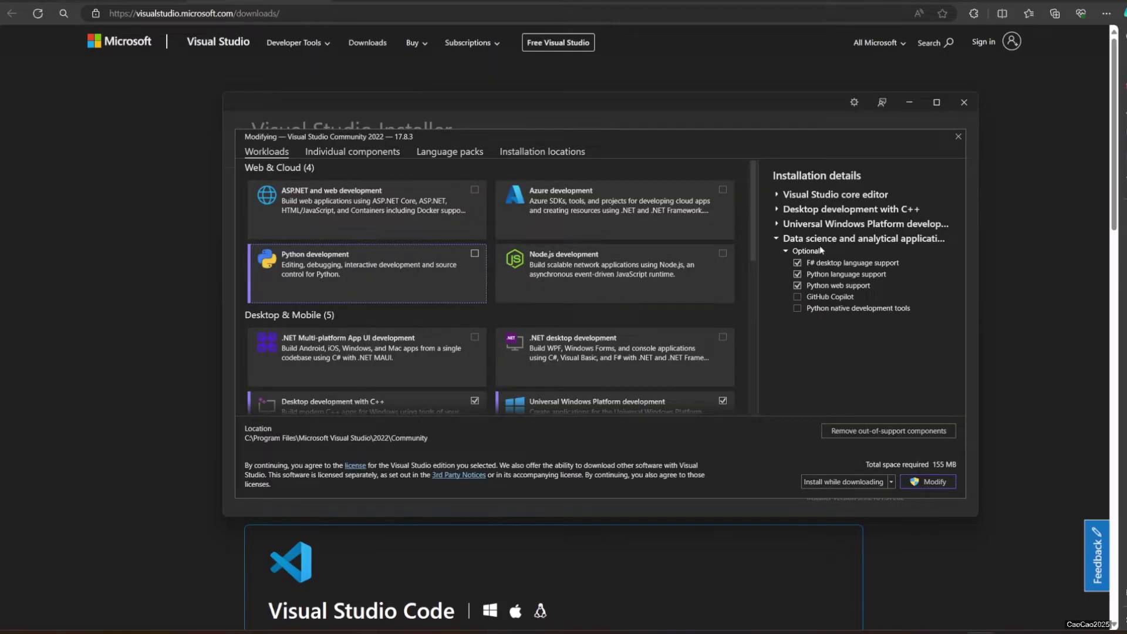
scroll(578, 300, "down", 2)
left_click(578, 301)
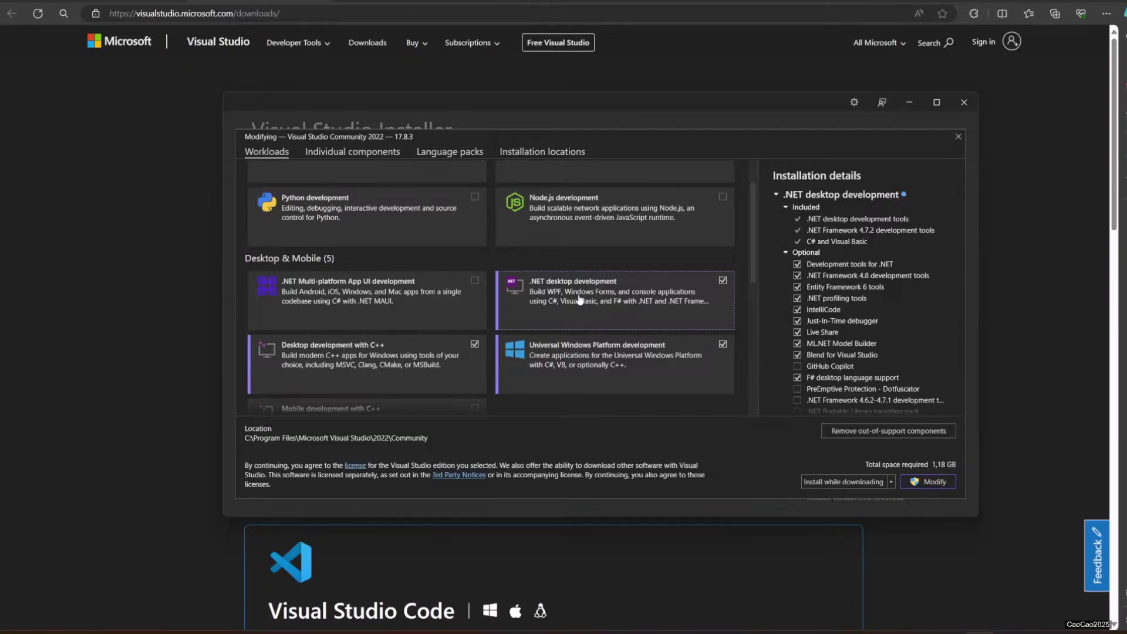
scroll(579, 300, "down", 1)
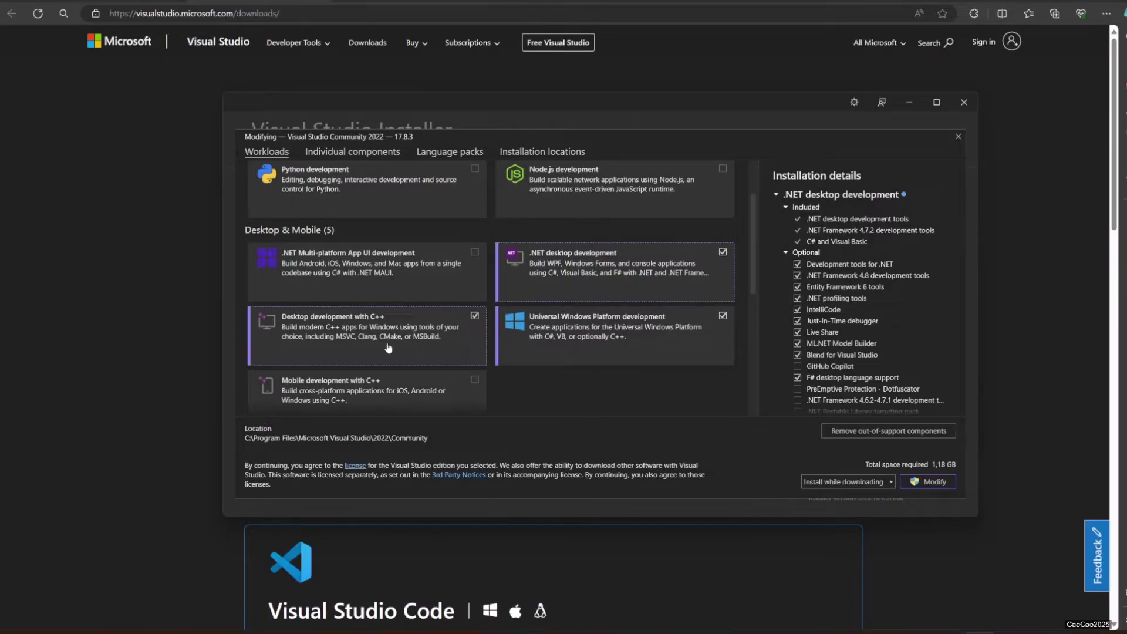
left_click(367, 330)
left_click(368, 330)
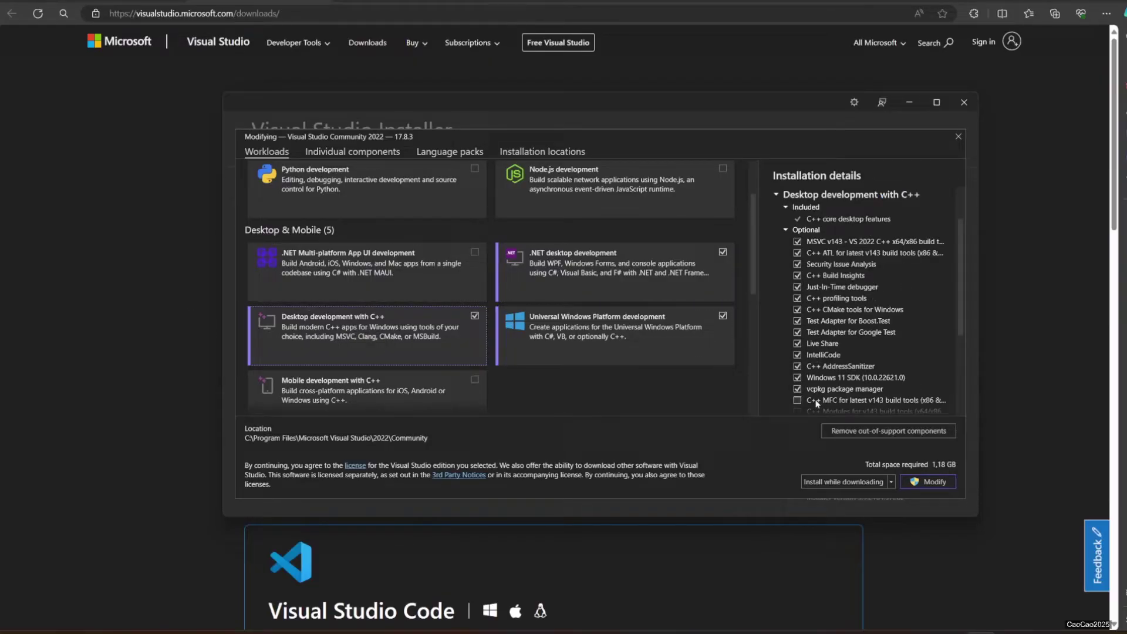
- Launch Forge by running run.bat from the FORGE folder
scroll(816, 390, "down", 2)
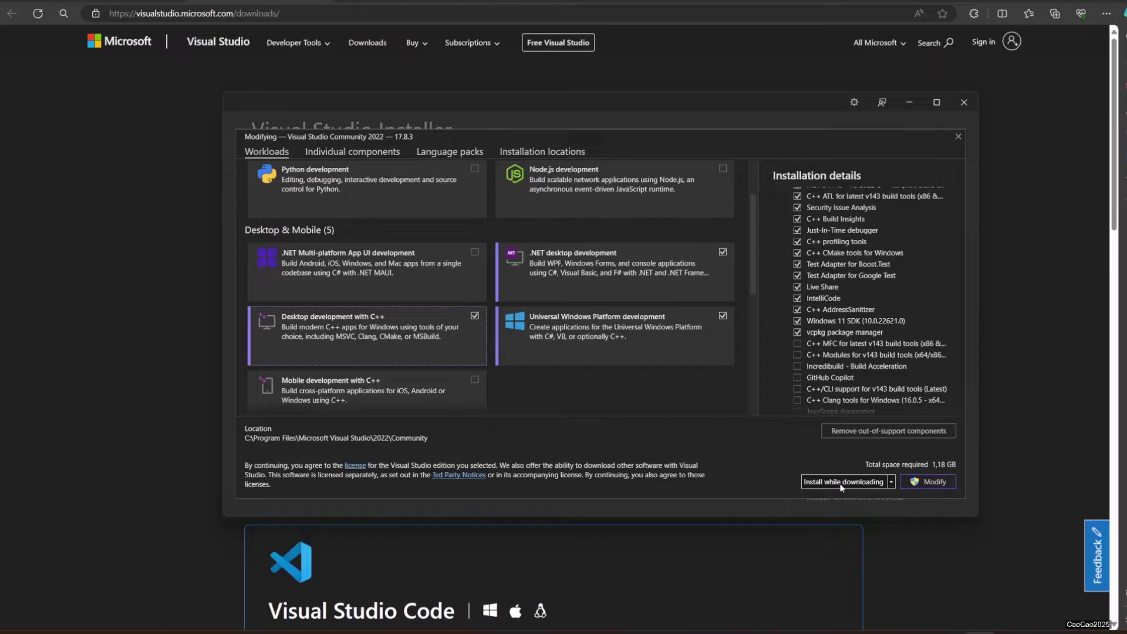
scroll(824, 278, "up", 3)
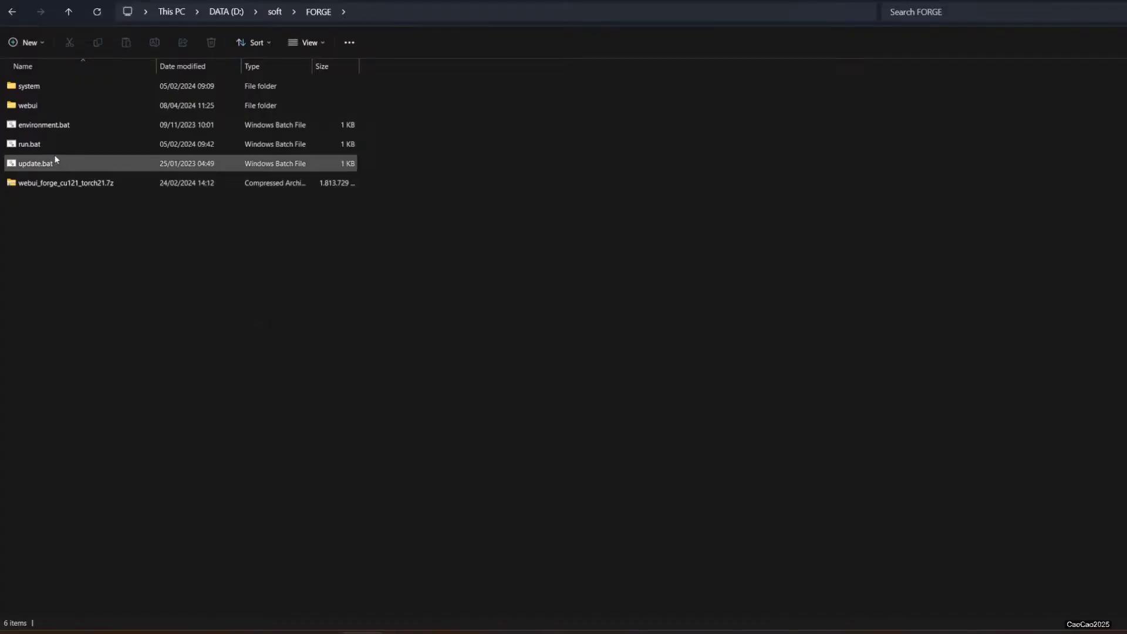
left_click(54, 147)
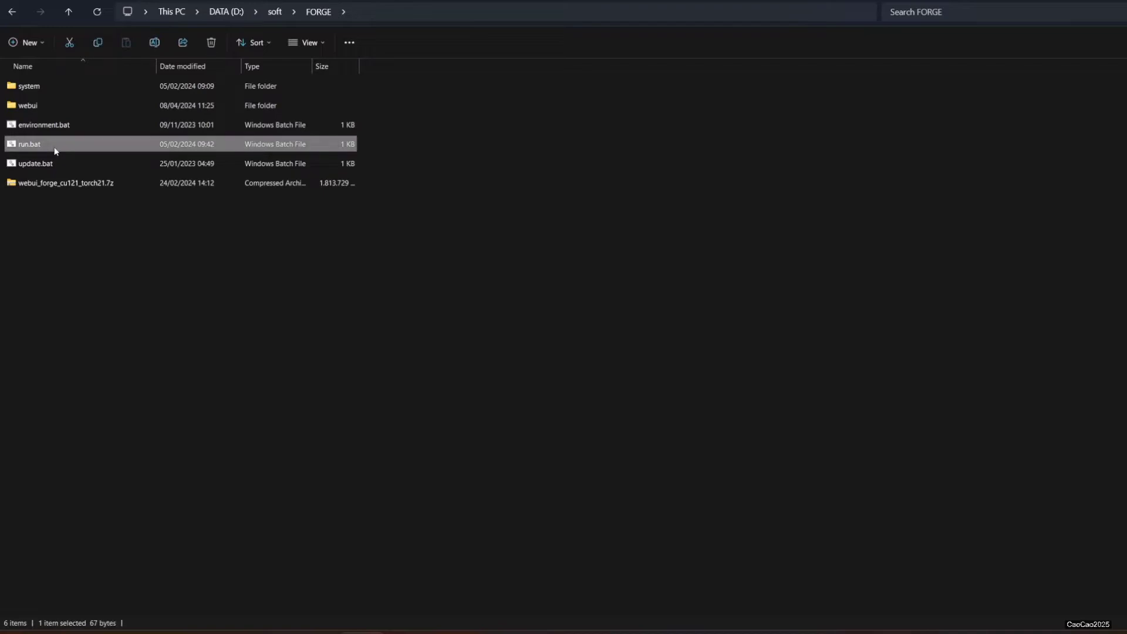
double_click(55, 147)
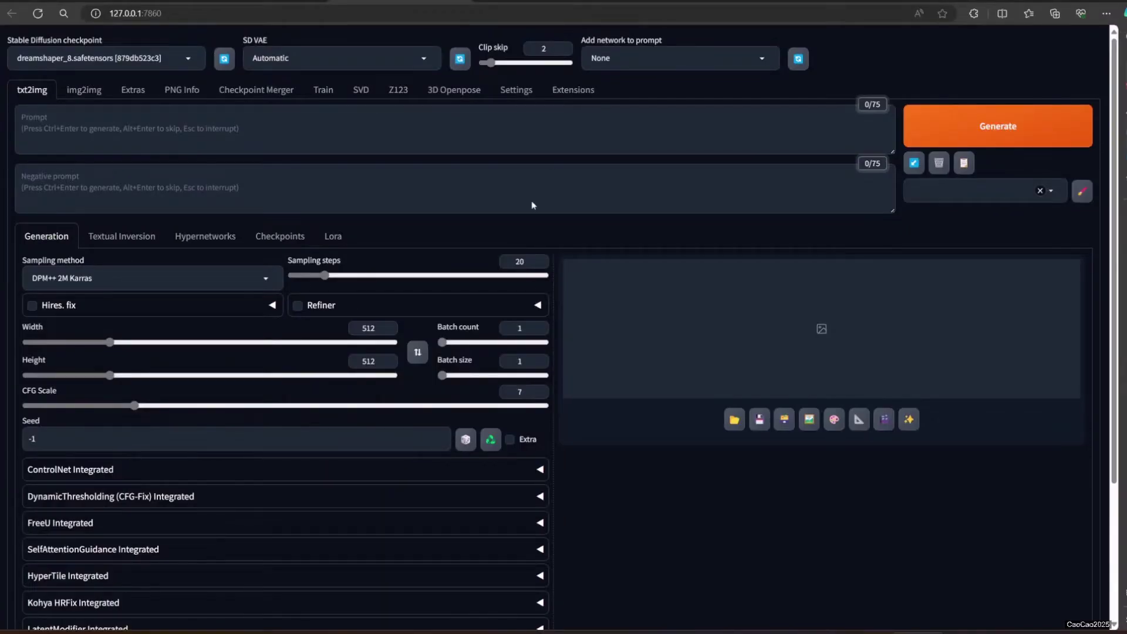
- Load the Available extensions list, search for 'ReActor' and install it
left_click(565, 90)
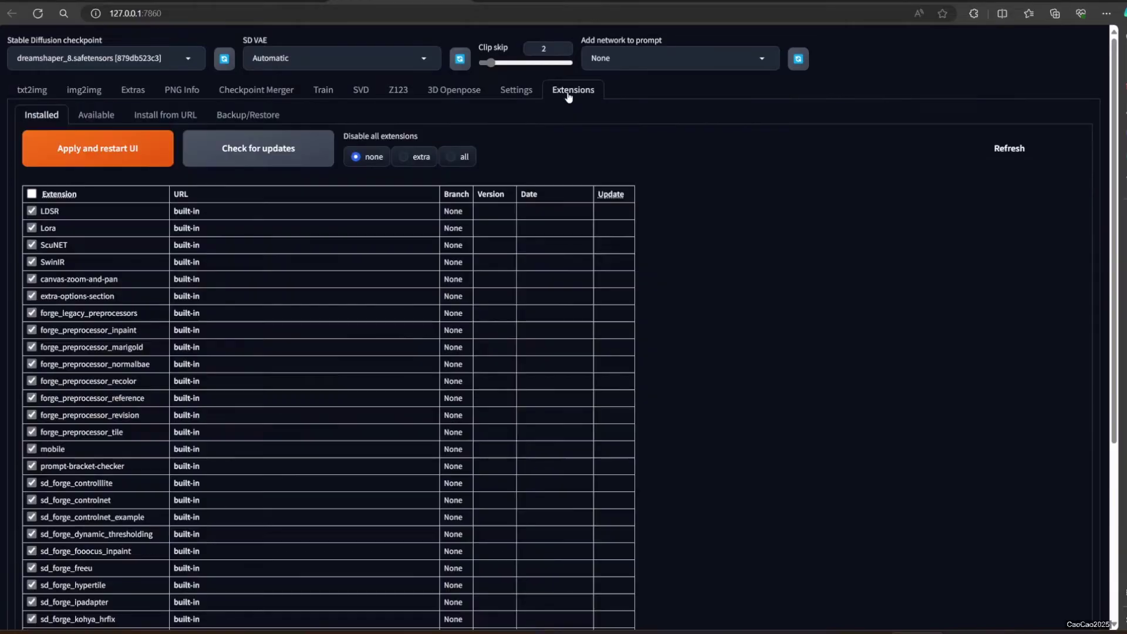
left_click(90, 116)
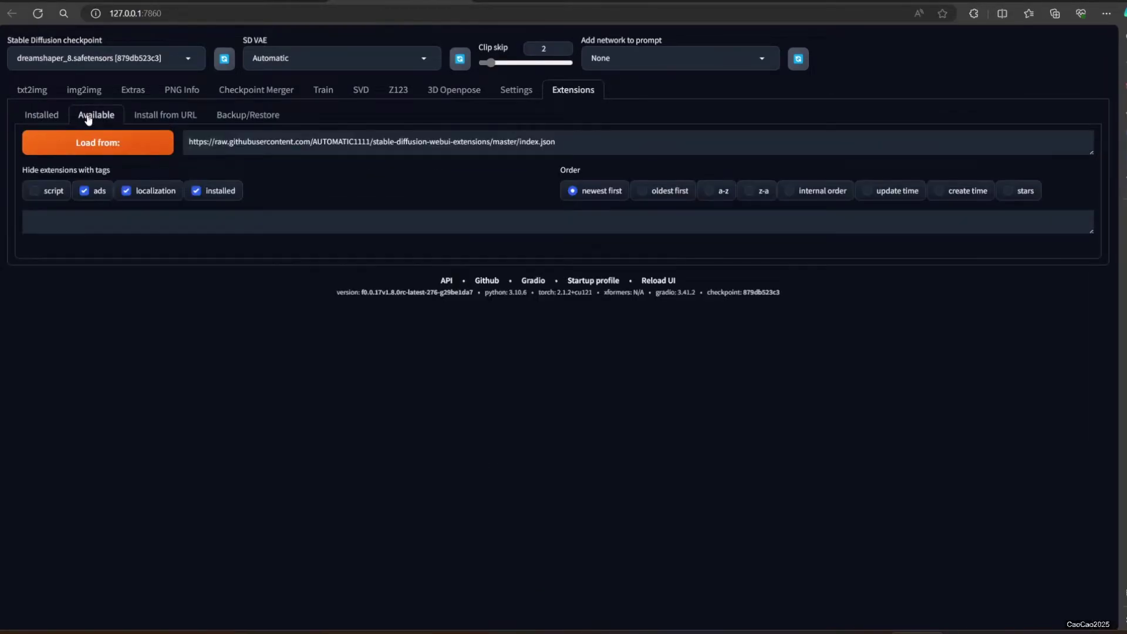
left_click(87, 147)
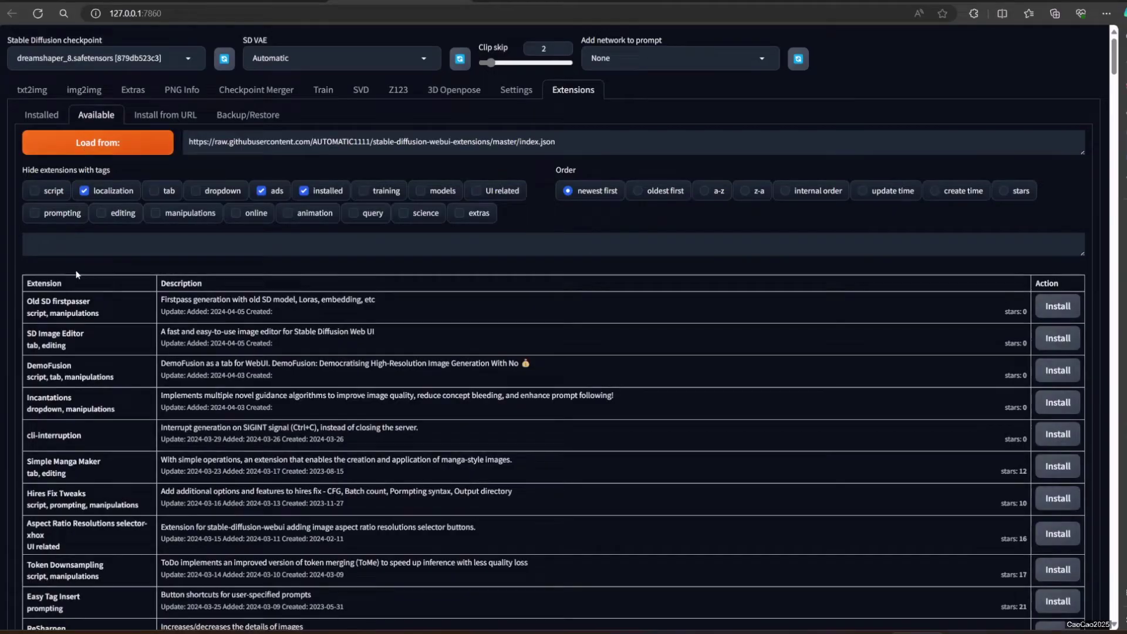
left_click(76, 250)
type("ReActor")
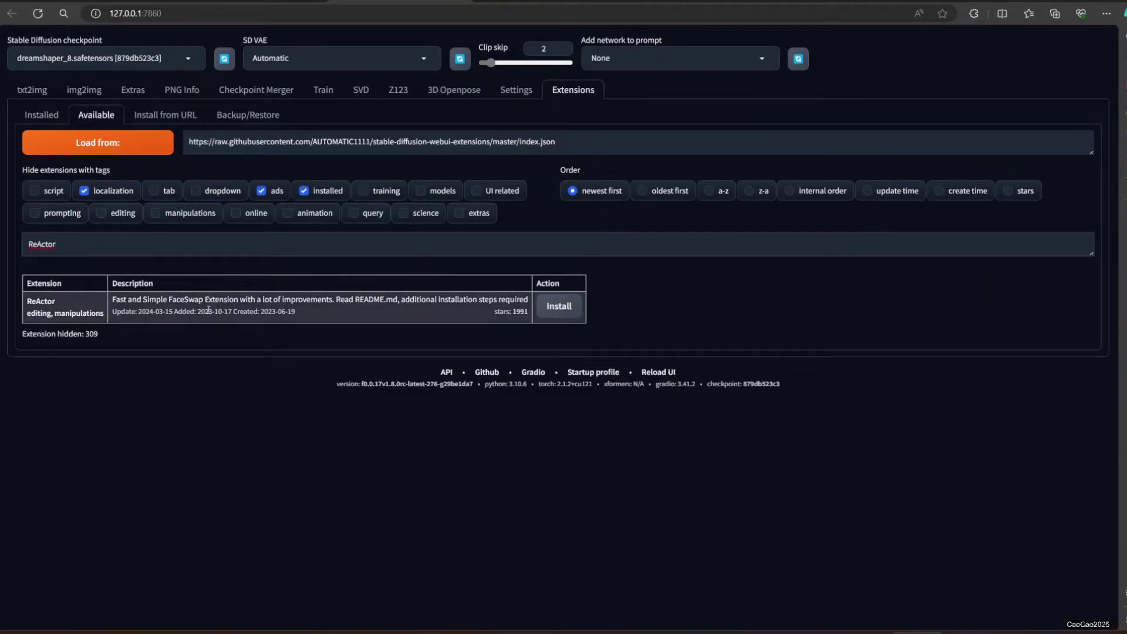
left_click(552, 308)
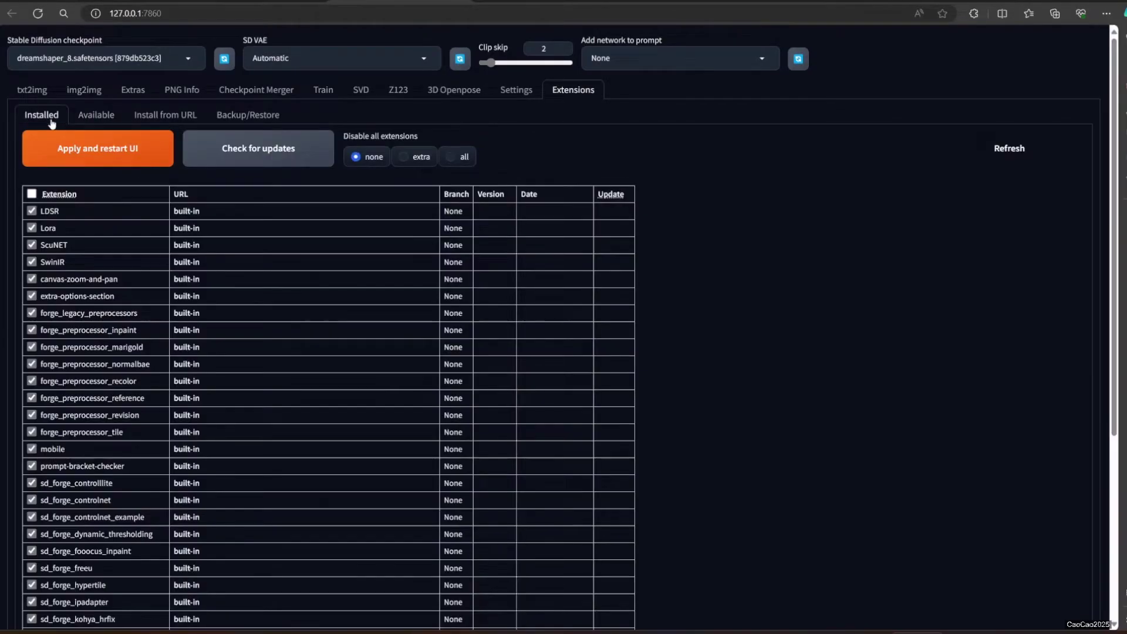
- Verify sd-webui-reactor in the Installed list, then apply changes and restart the UI
scroll(80, 282, "down", 5)
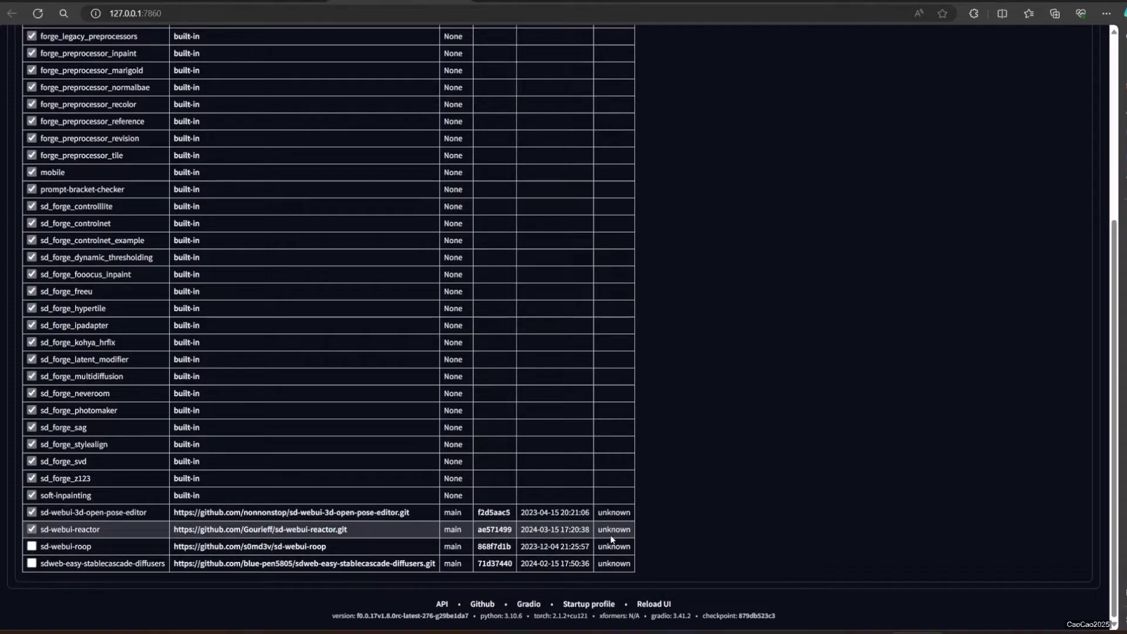
scroll(347, 273, "up", 5)
left_click(123, 150)
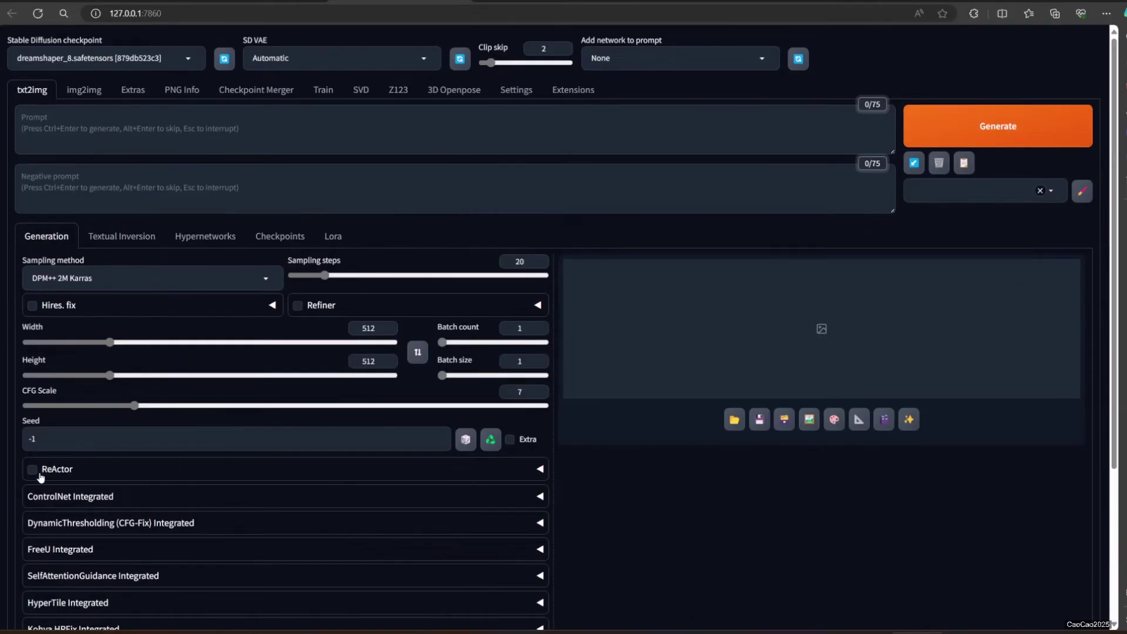
- Enable ReActor and set the girl's photo as the single source face image
left_click(33, 470)
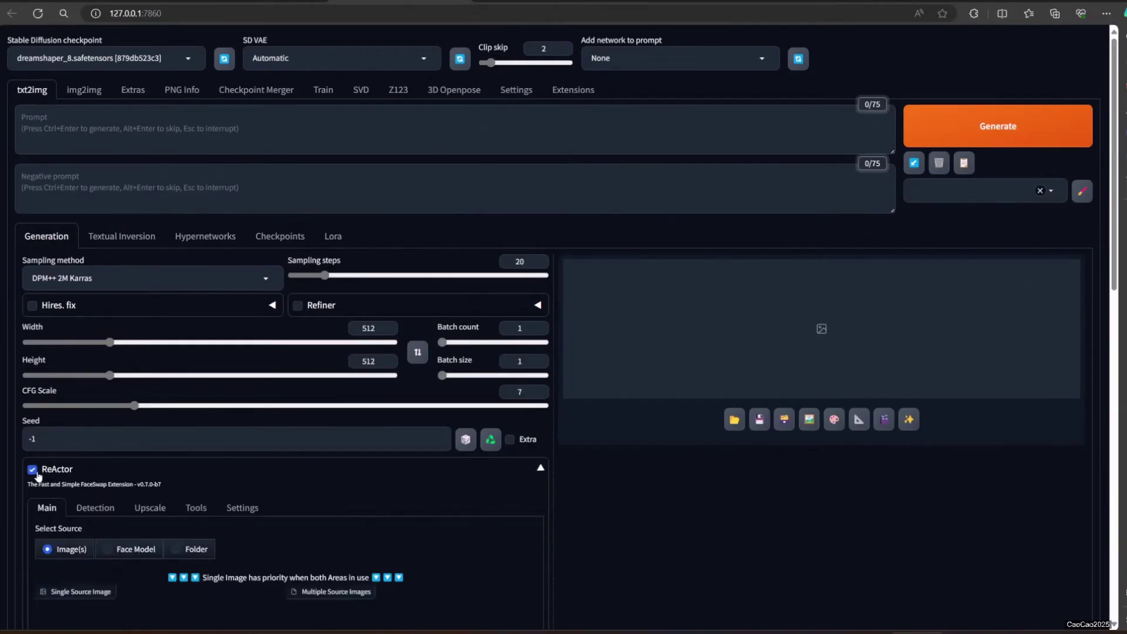
scroll(77, 463, "down", 5)
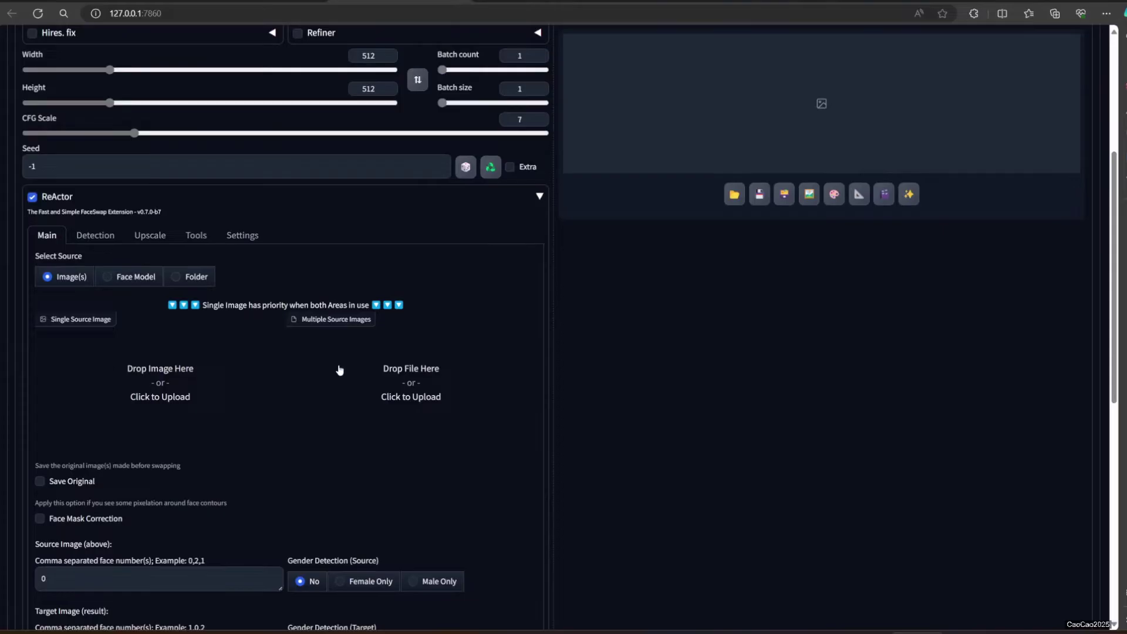
left_click_drag(339, 370, 163, 411)
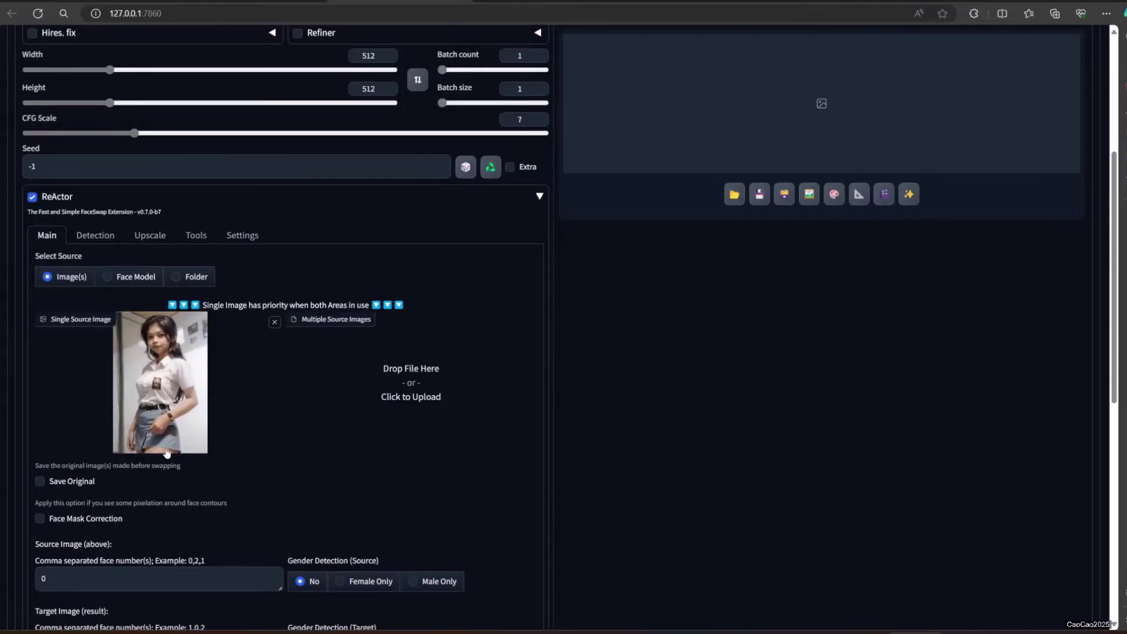
scroll(280, 478, "up", 5)
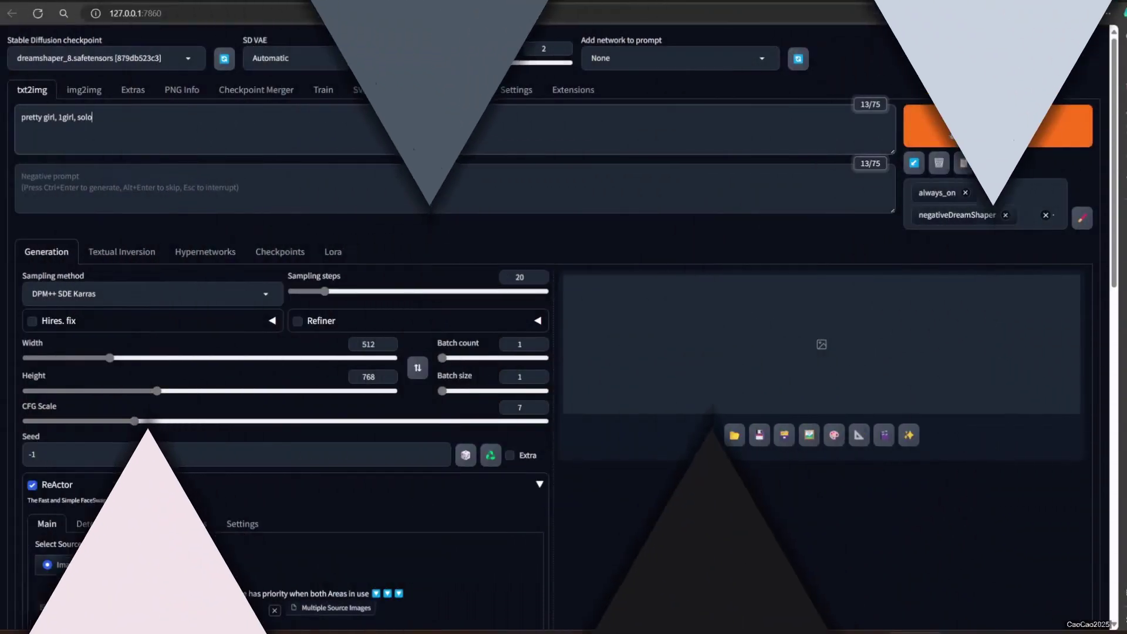
- Generate two portraits and view each full size, including the silver-dress image
left_click(951, 134)
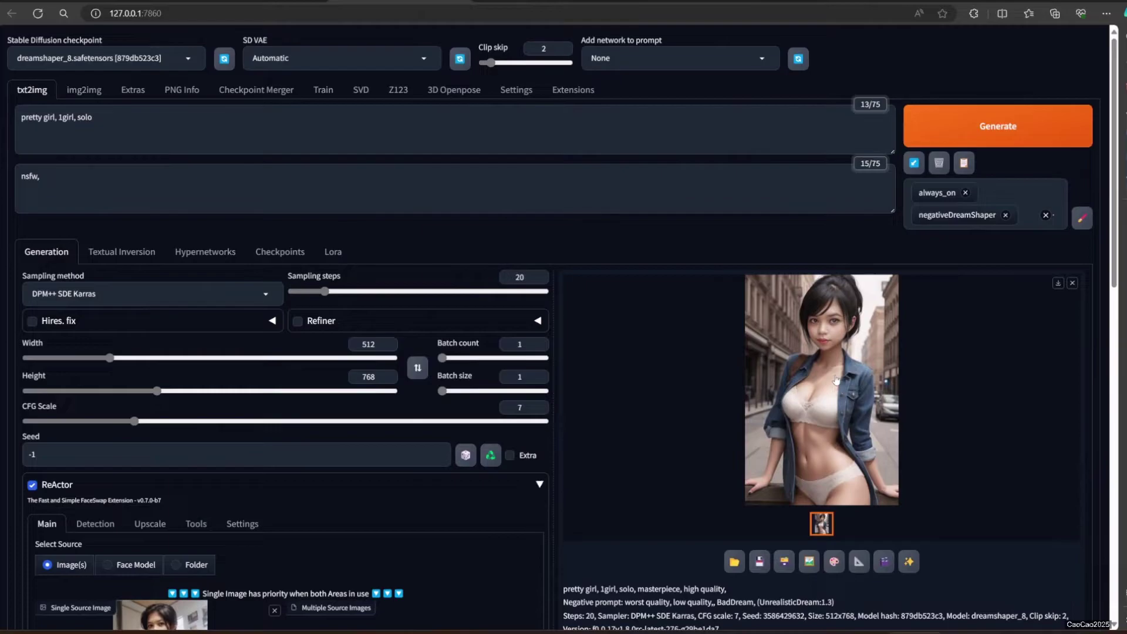
left_click(836, 380)
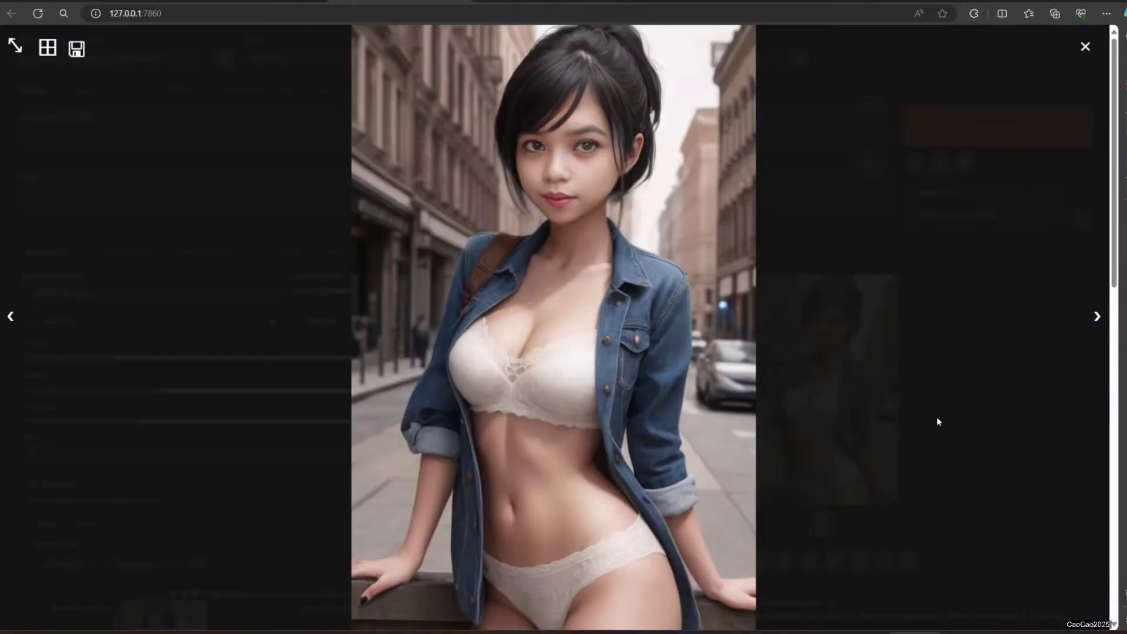
left_click(951, 436)
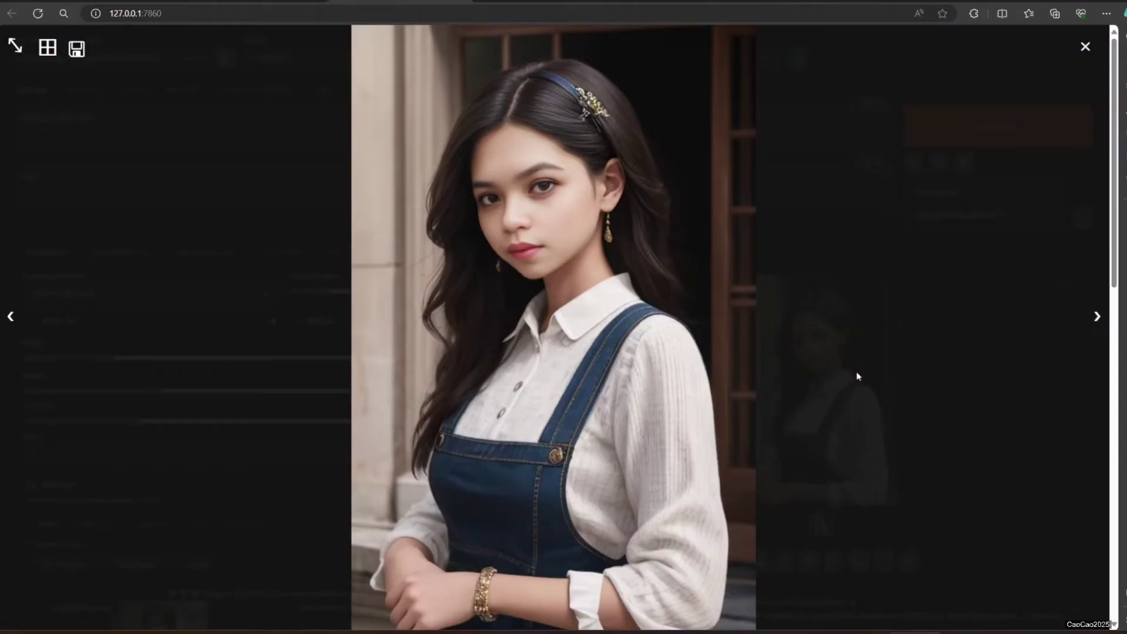
left_click(930, 382)
left_click(939, 122)
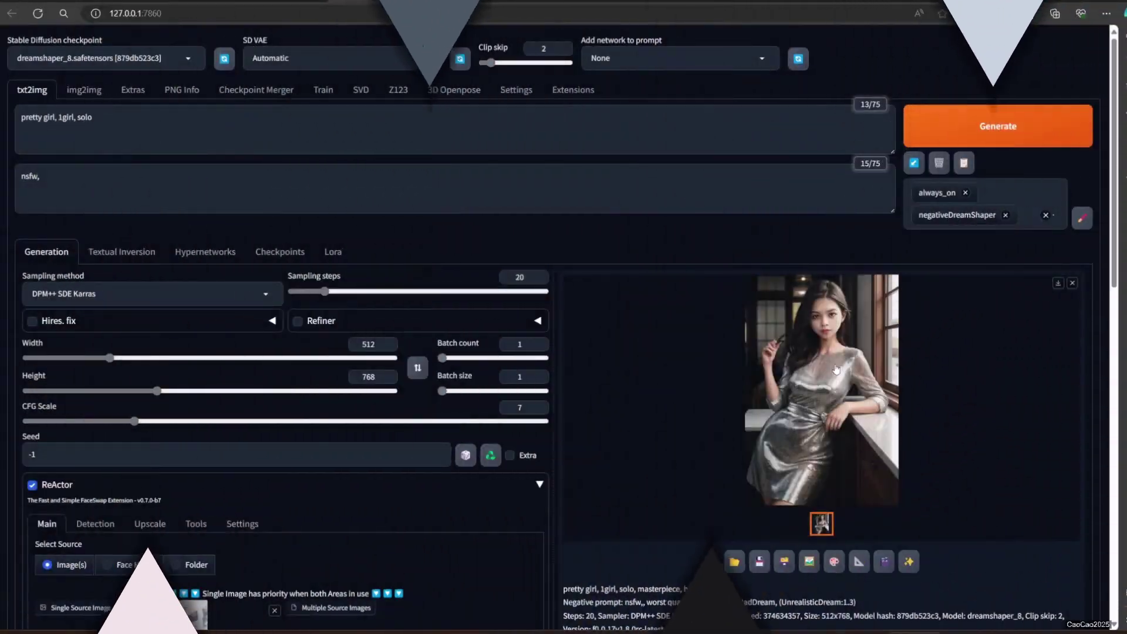
left_click(839, 368)
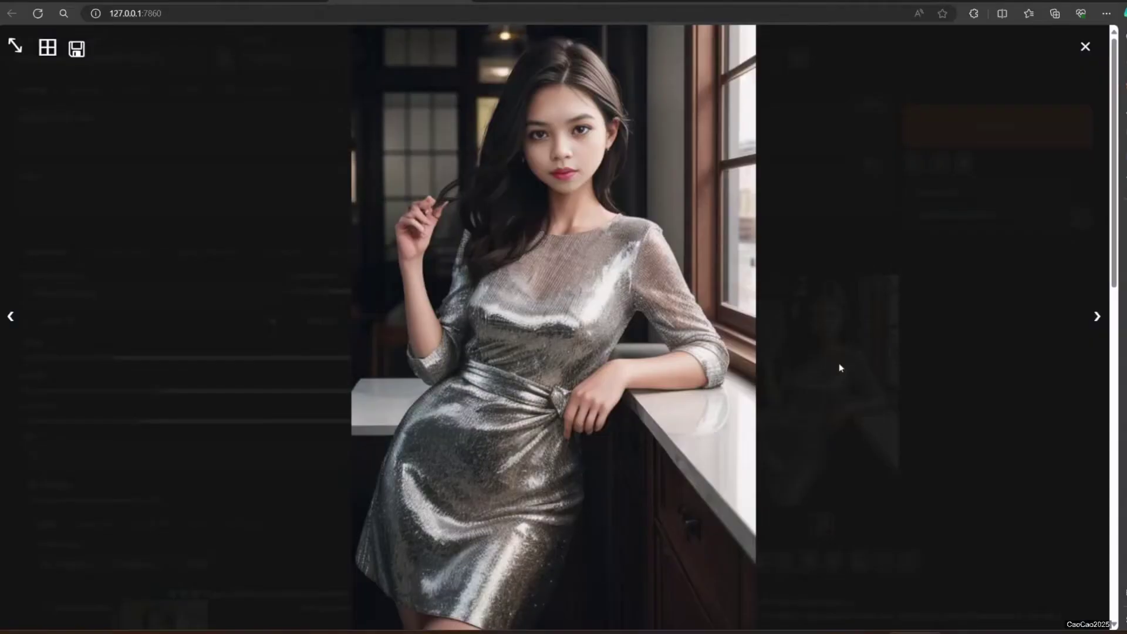
- Turn on ReActor's Face Mask Correction for the swap
left_click(908, 408)
scroll(261, 399, "down", 8)
scroll(264, 383, "up", 2)
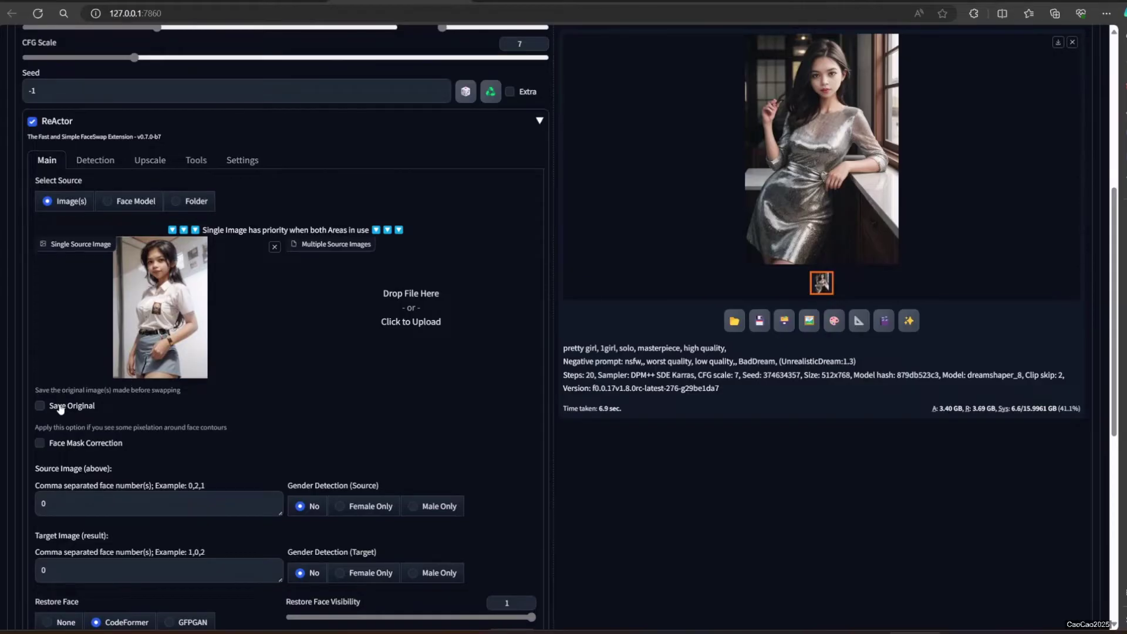
scroll(65, 404, "up", 2)
left_click_drag(228, 518, 134, 518)
left_click(40, 534)
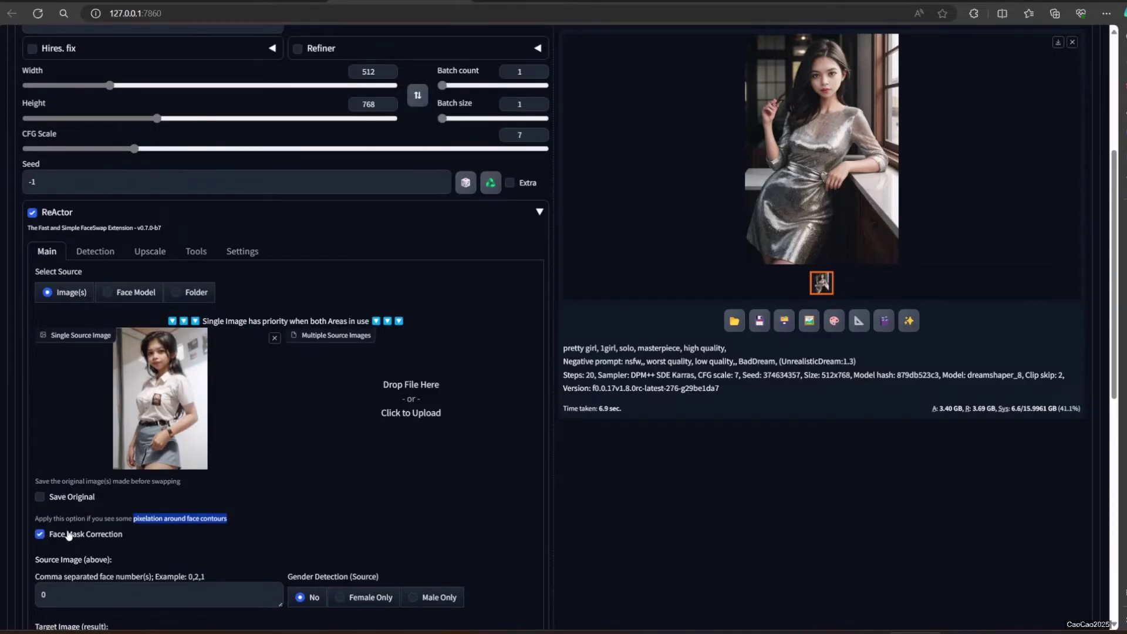
scroll(44, 528, "up", 6)
- Generate face-swapped portraits with mask correction and review the bride result full size
left_click(981, 125)
left_click(853, 365)
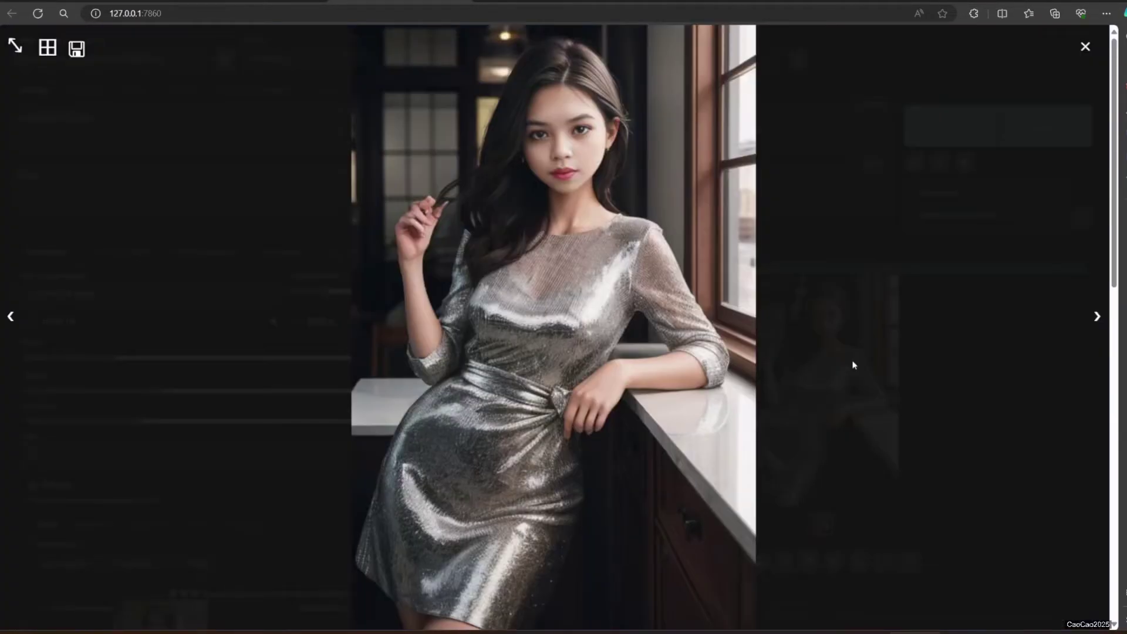
left_click(938, 406)
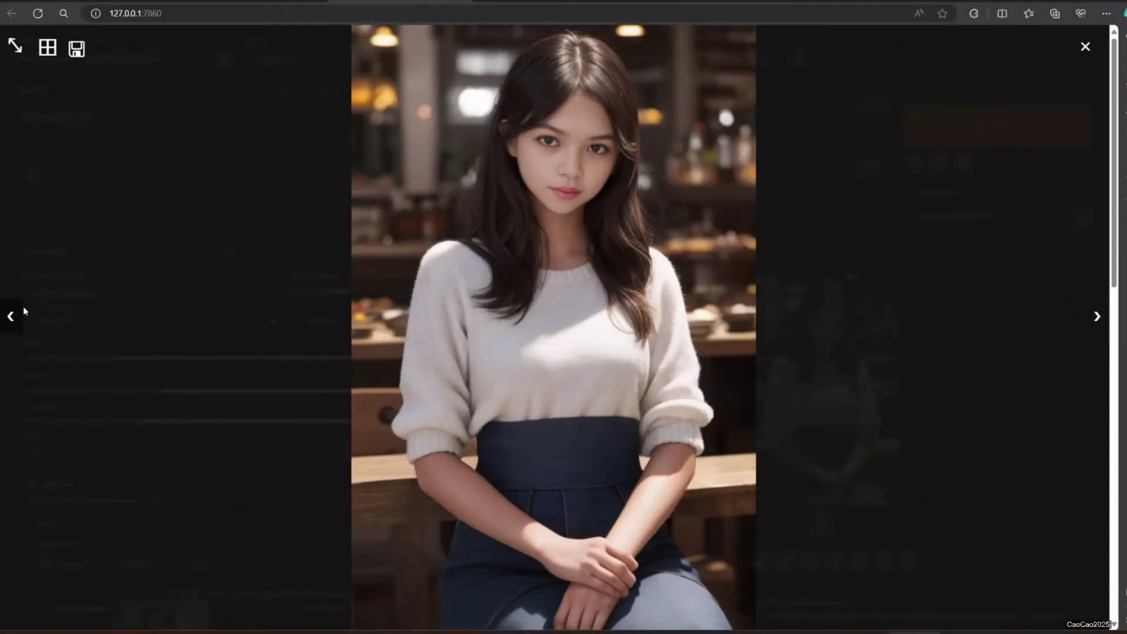
left_click(948, 352)
left_click(970, 130)
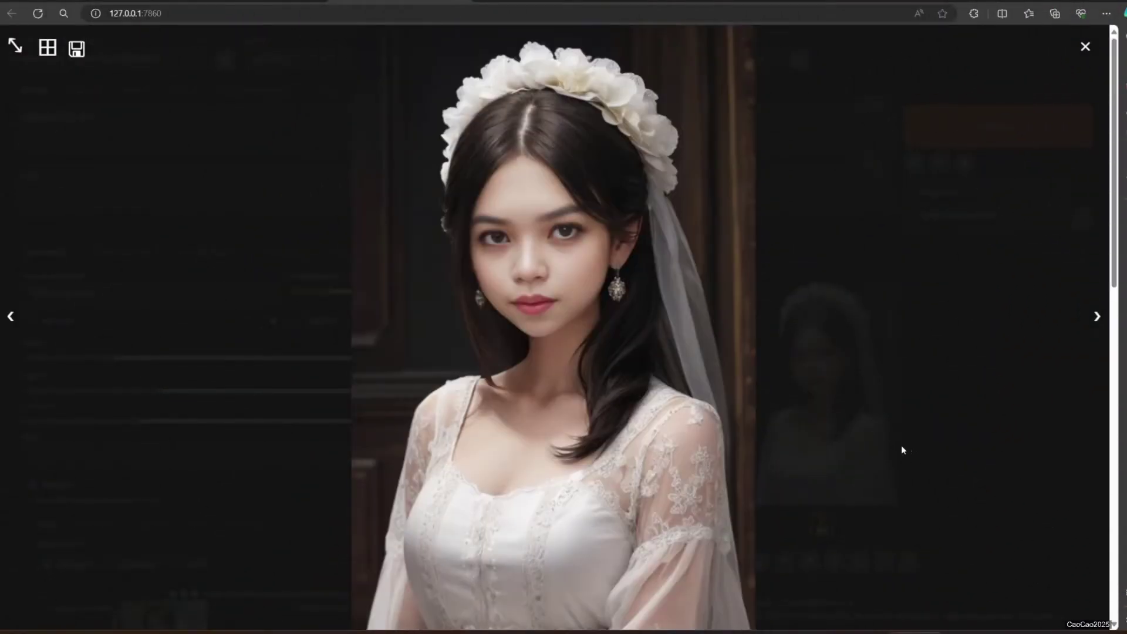
left_click(920, 449)
scroll(269, 429, "down", 6)
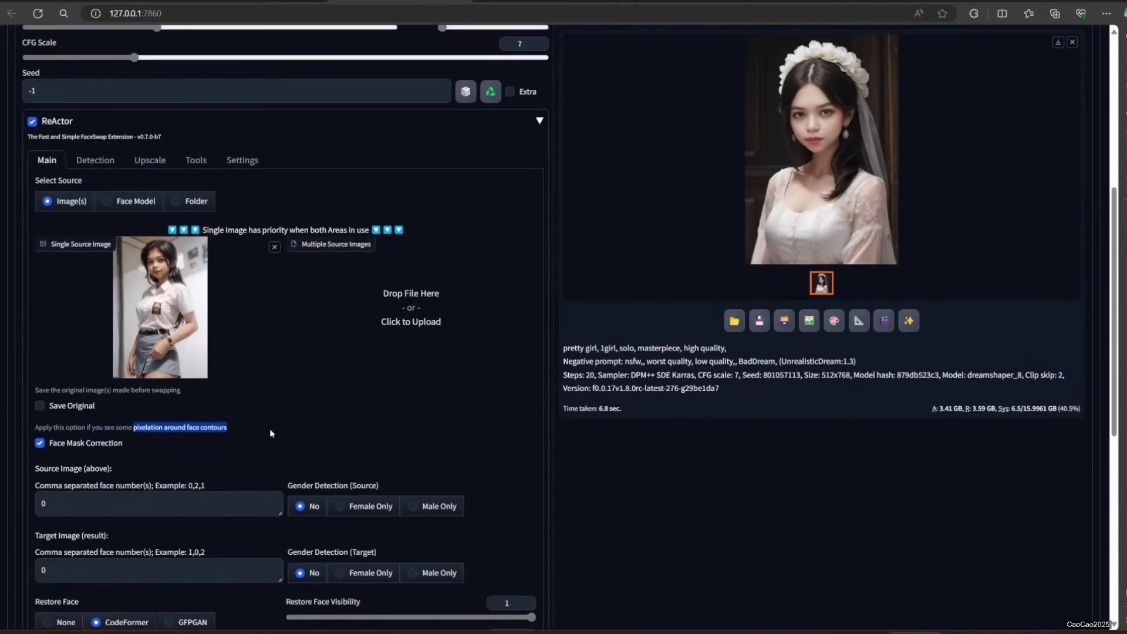
scroll(276, 422, "down", 1)
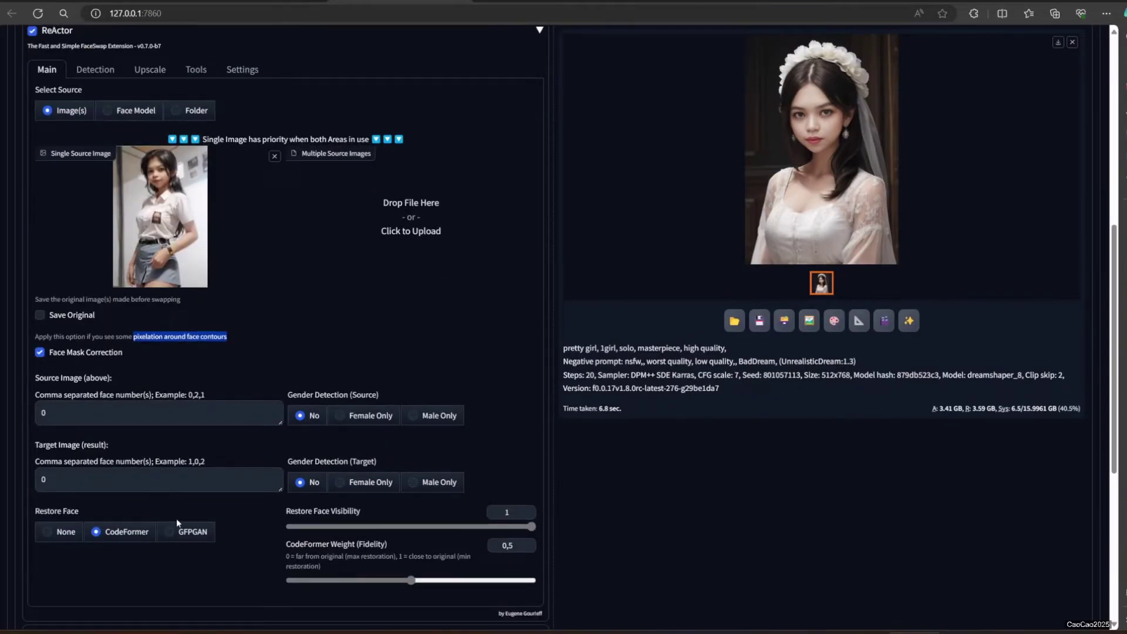
scroll(196, 477, "up", 8)
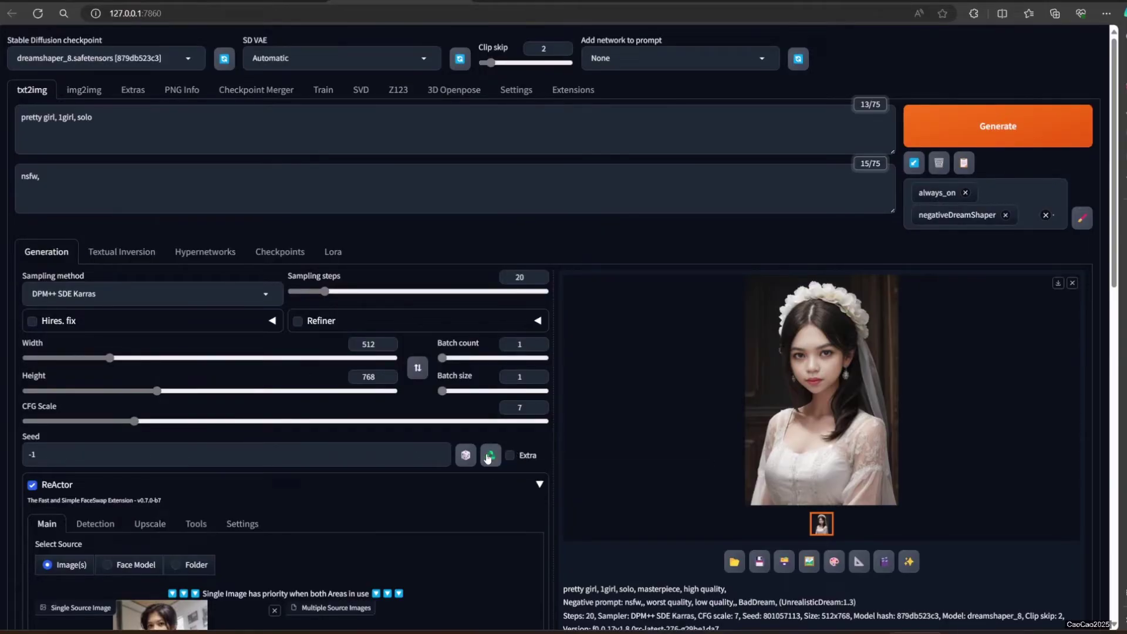
- Reuse seed 801057113, toggle Face Mask Correction, and regenerate the bride portrait to compare
left_click(492, 456)
scroll(445, 477, "down", 6)
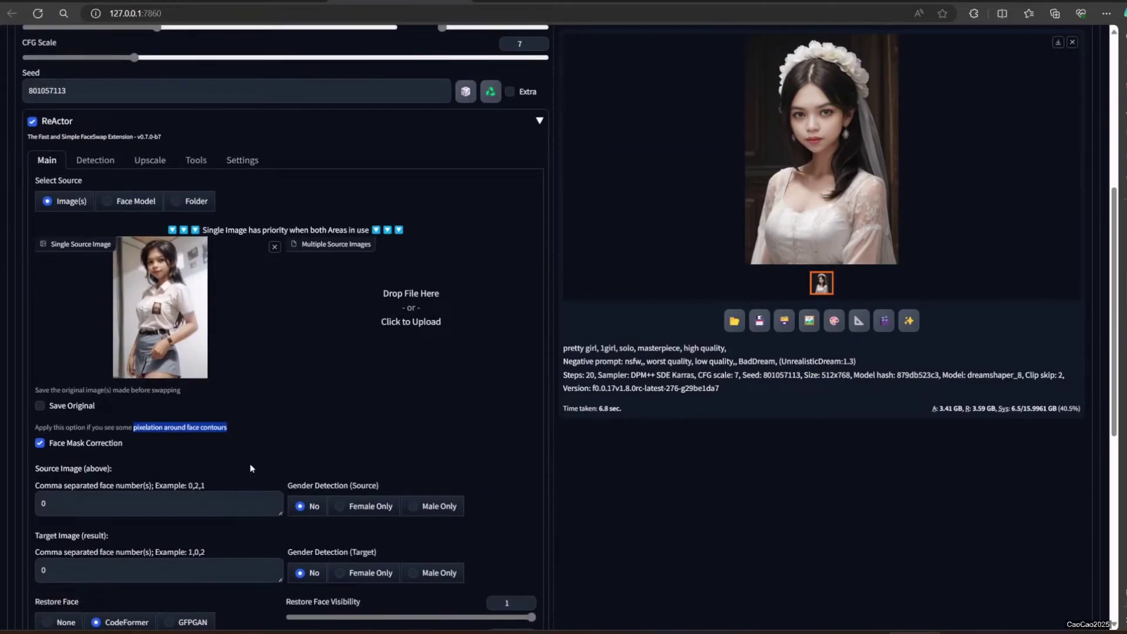
left_click(37, 450)
scroll(37, 449, "up", 3)
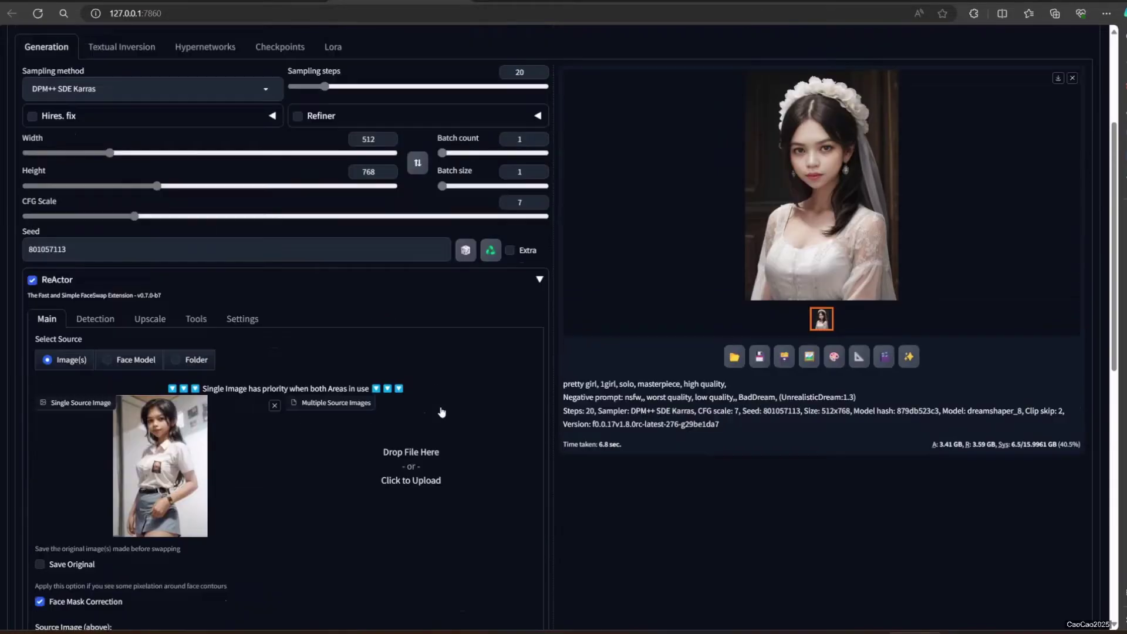
scroll(44, 622, "up", 3)
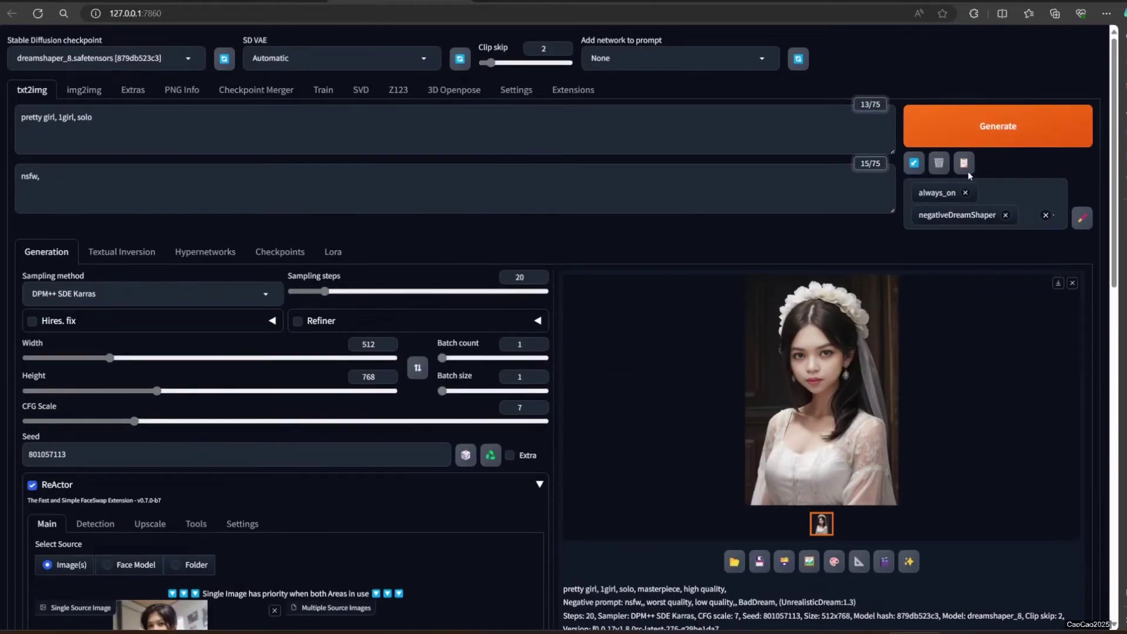
left_click(978, 129)
left_click(858, 368)
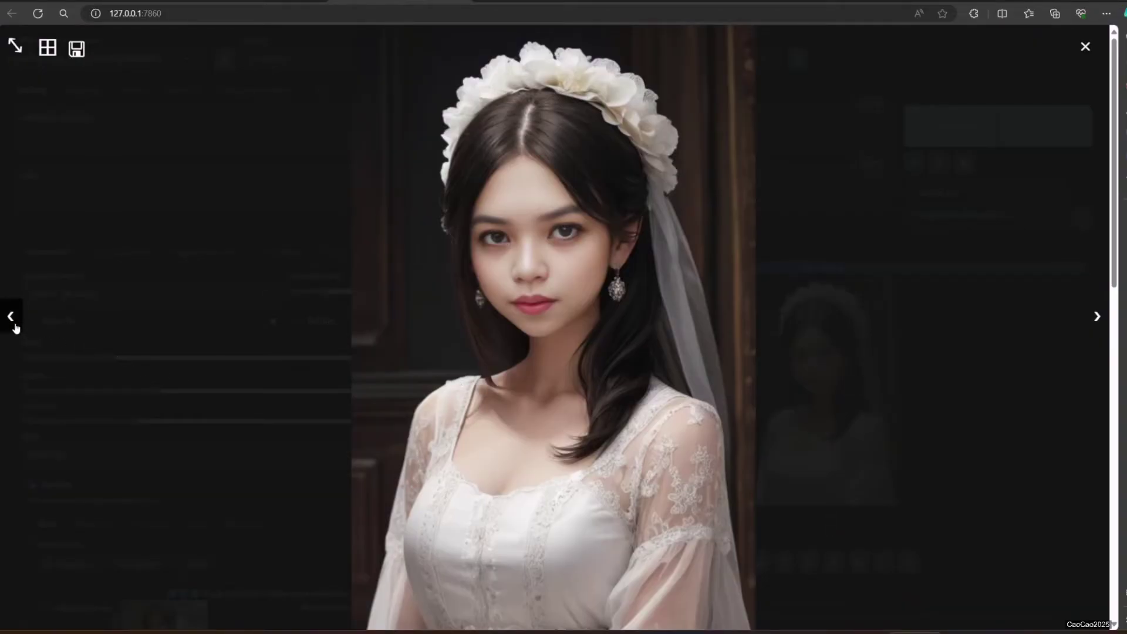
left_click(960, 461)
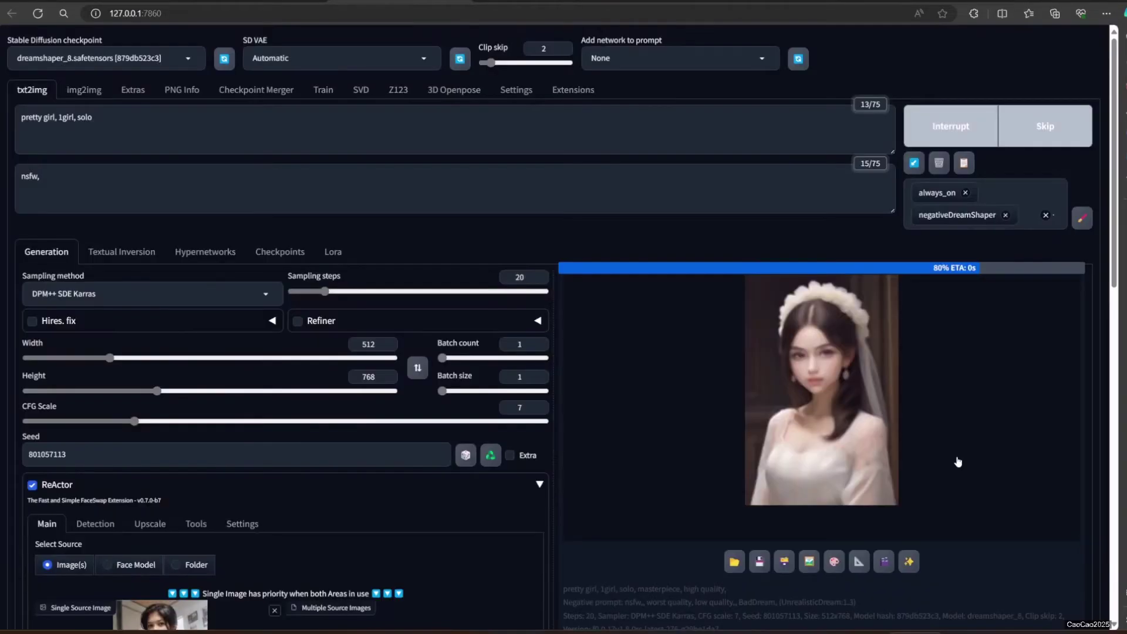
left_click(894, 431)
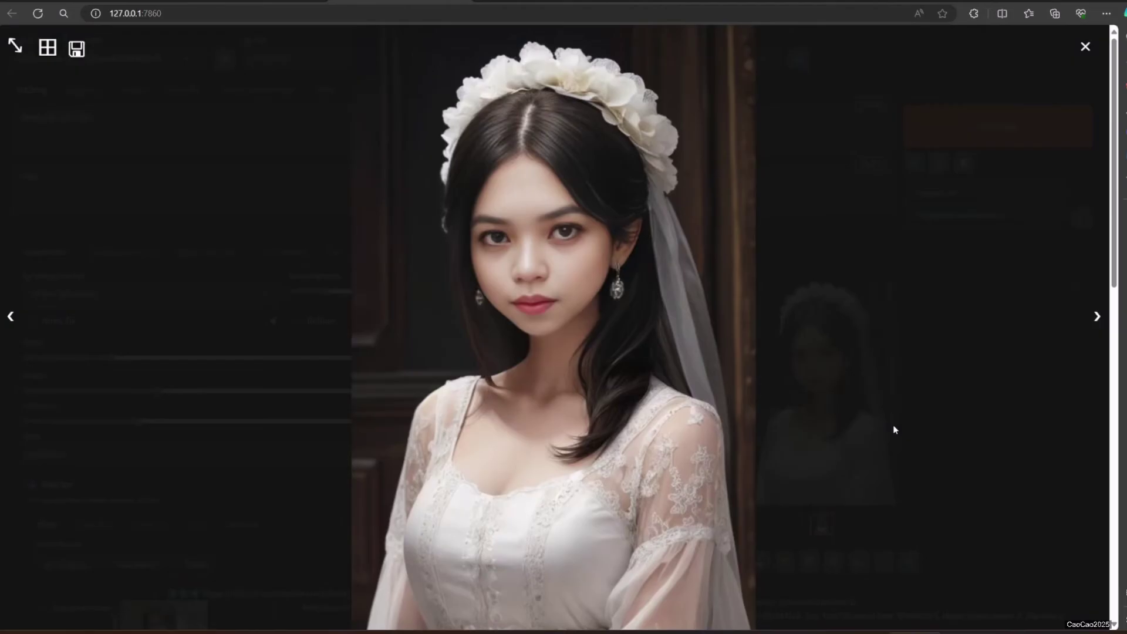
left_click(927, 426)
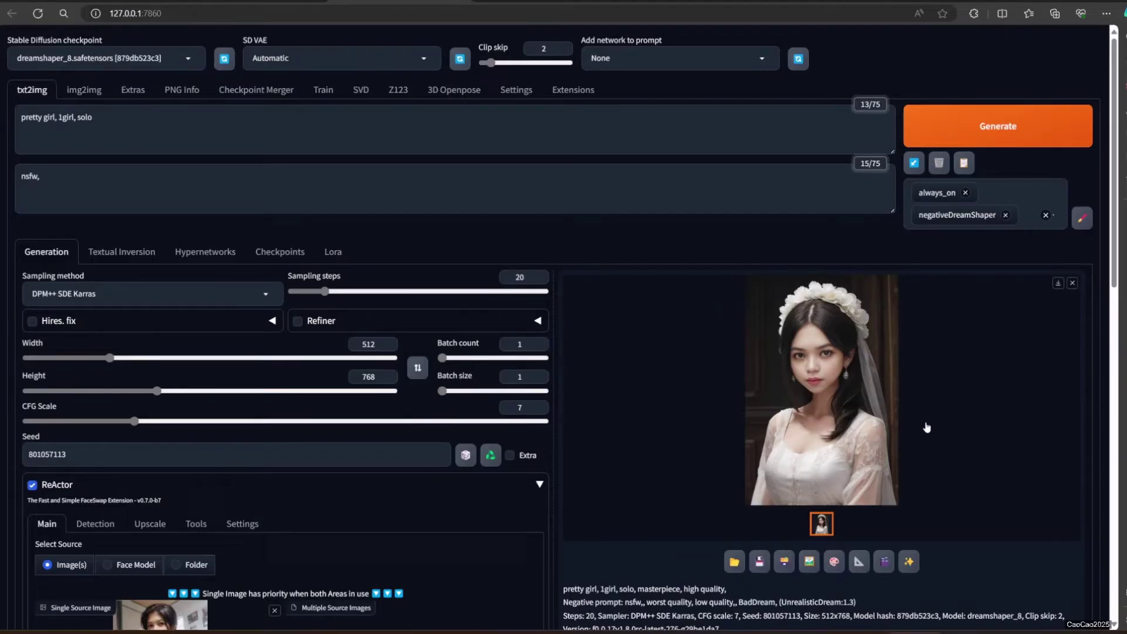
scroll(926, 427, "down", 3)
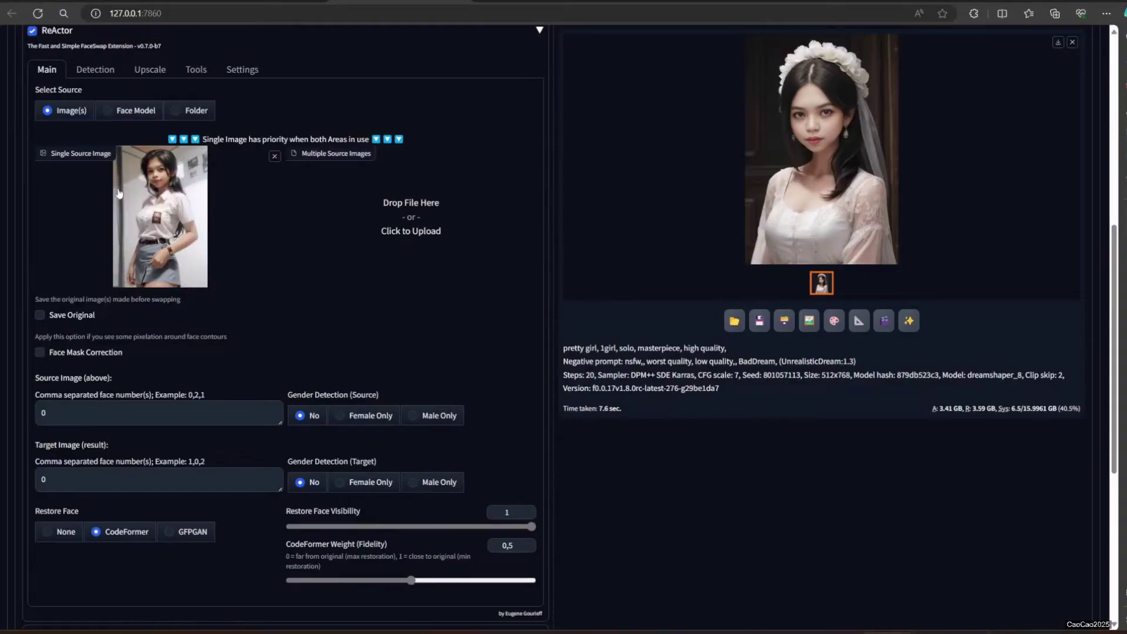
- Regenerate the bride portrait using the two-face source image
scroll(170, 384, "up", 3)
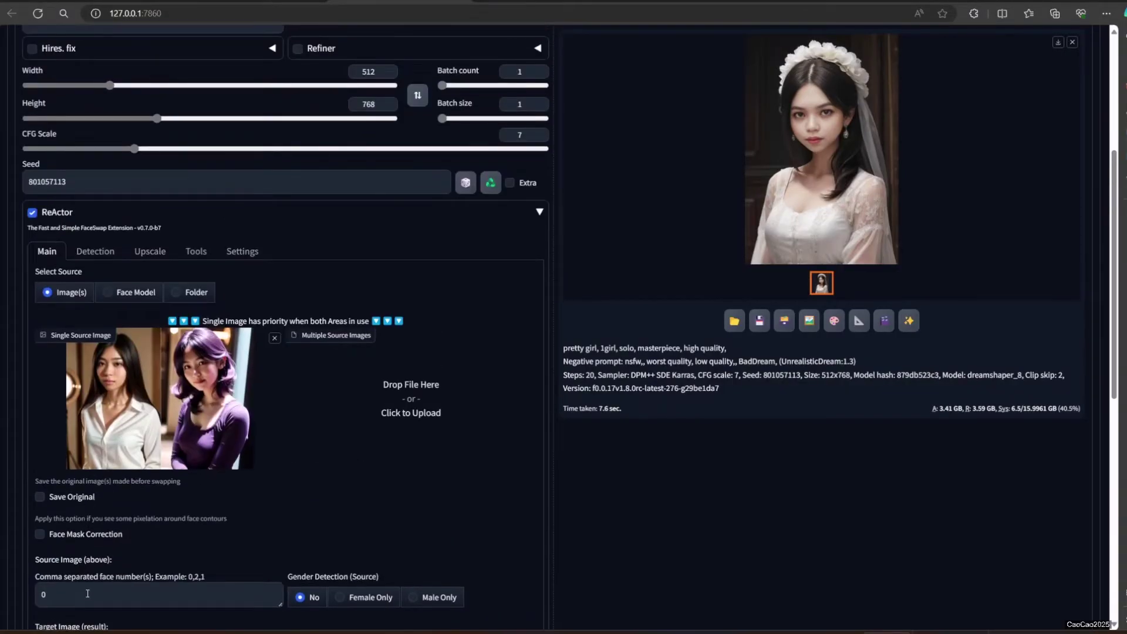
scroll(263, 411, "up", 5)
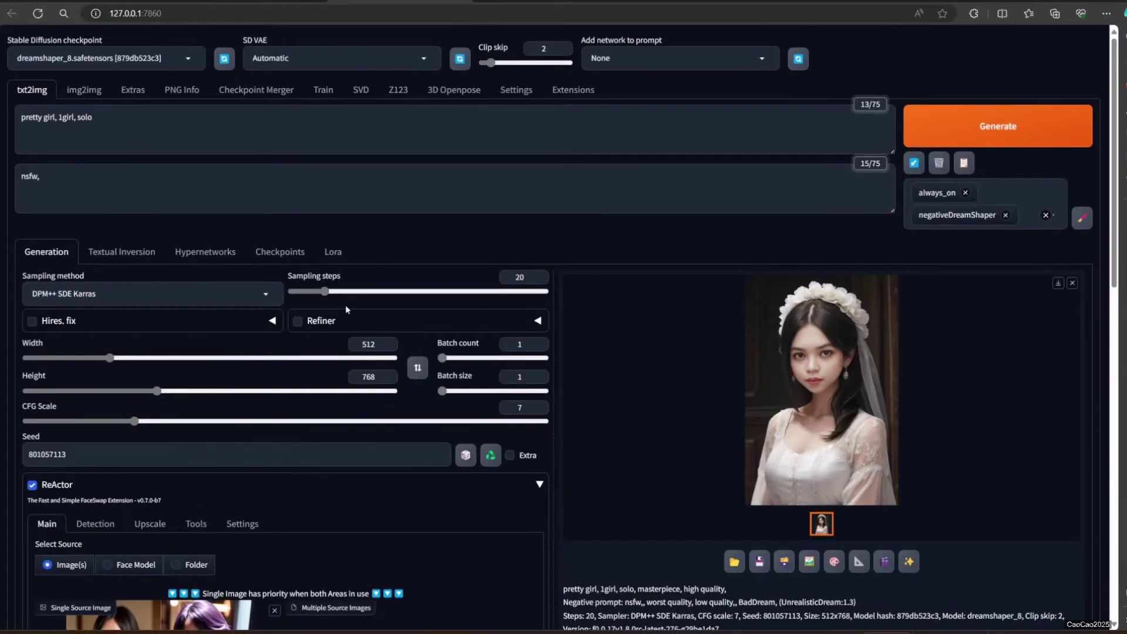
left_click(972, 133)
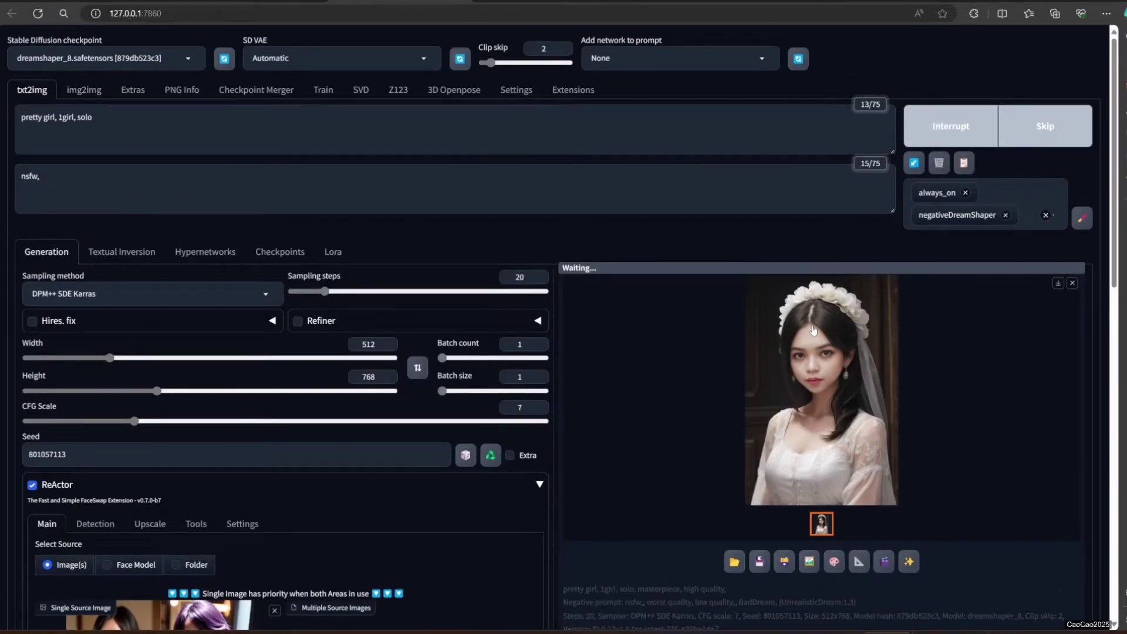
scroll(811, 319, "down", 3)
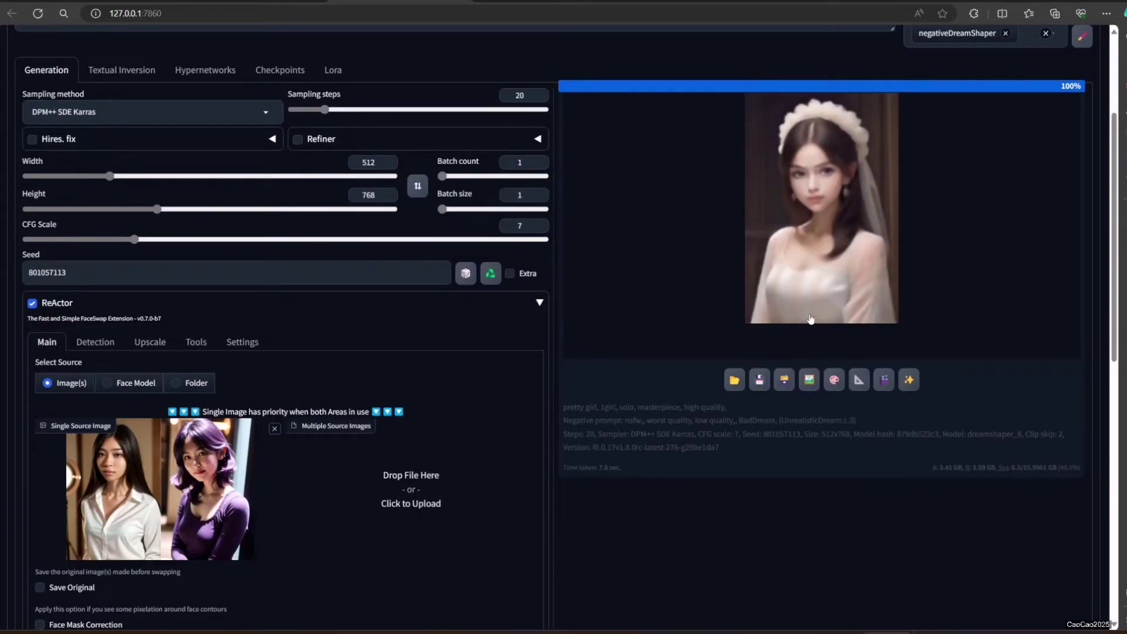
scroll(81, 347, "down", 5)
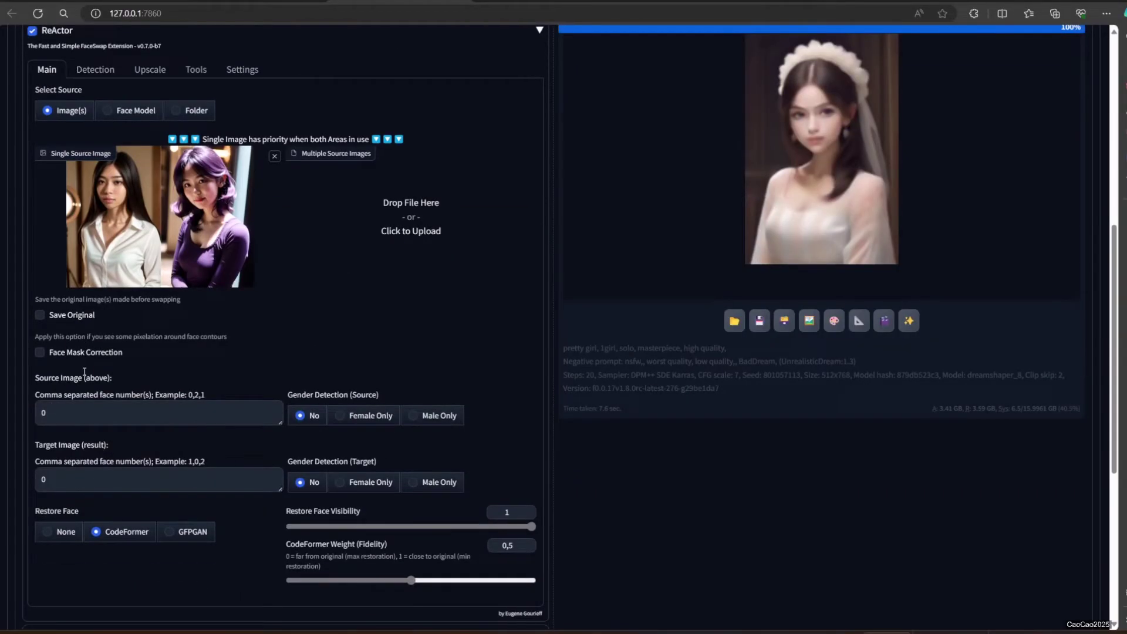
scroll(84, 371, "up", 3)
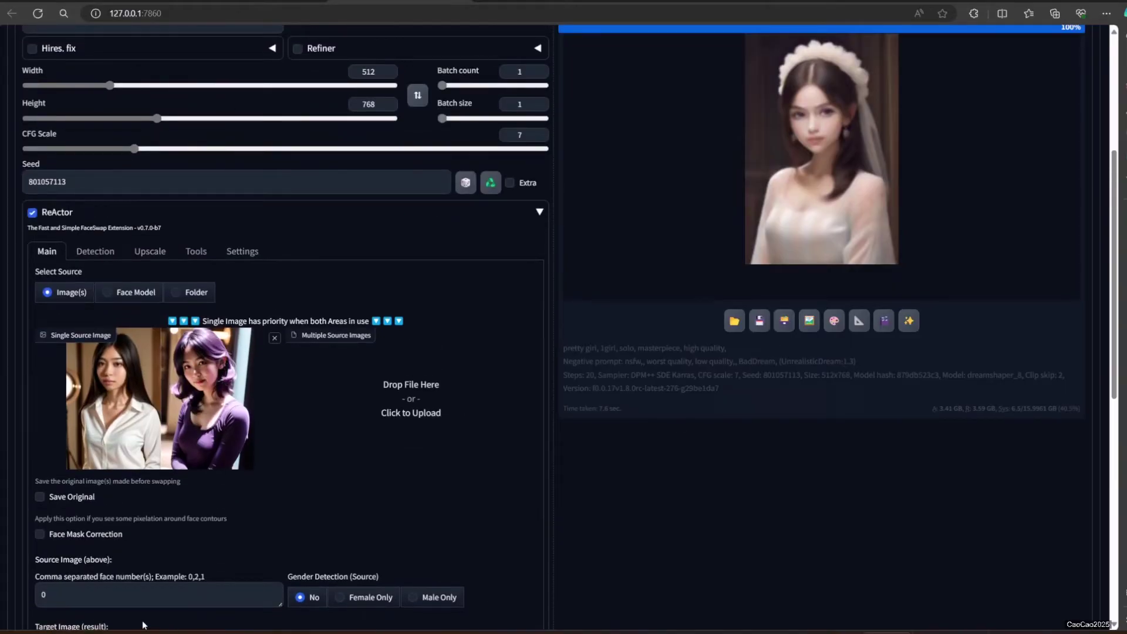
- Check the source face number value 0 and view the swapped portrait full size
left_click_drag(108, 600, 12, 598)
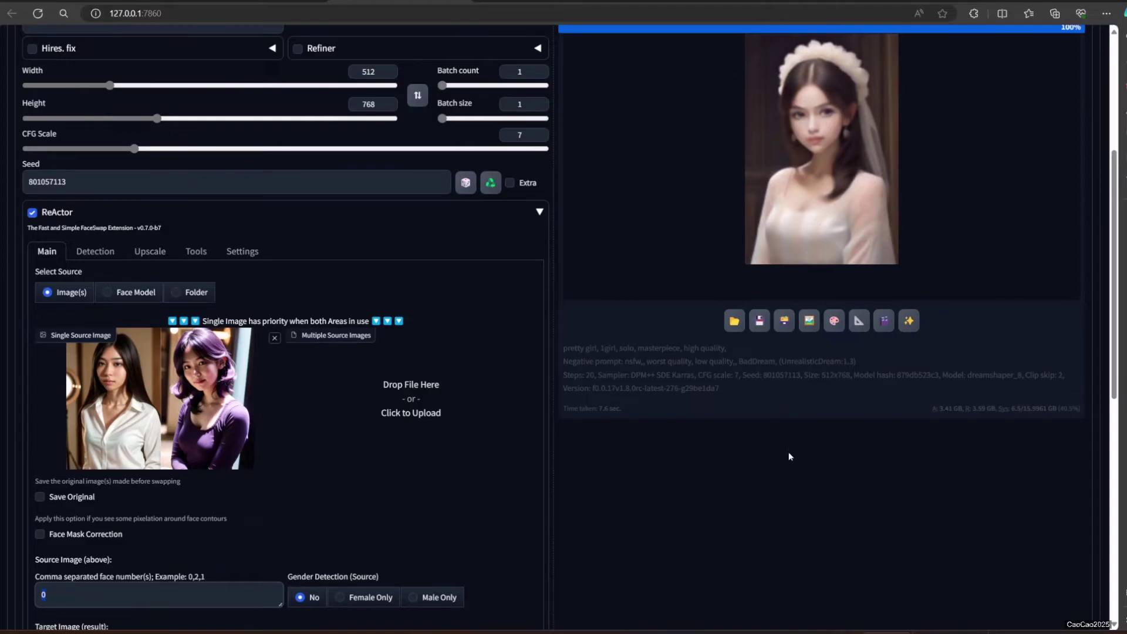
scroll(789, 456, "up", 2)
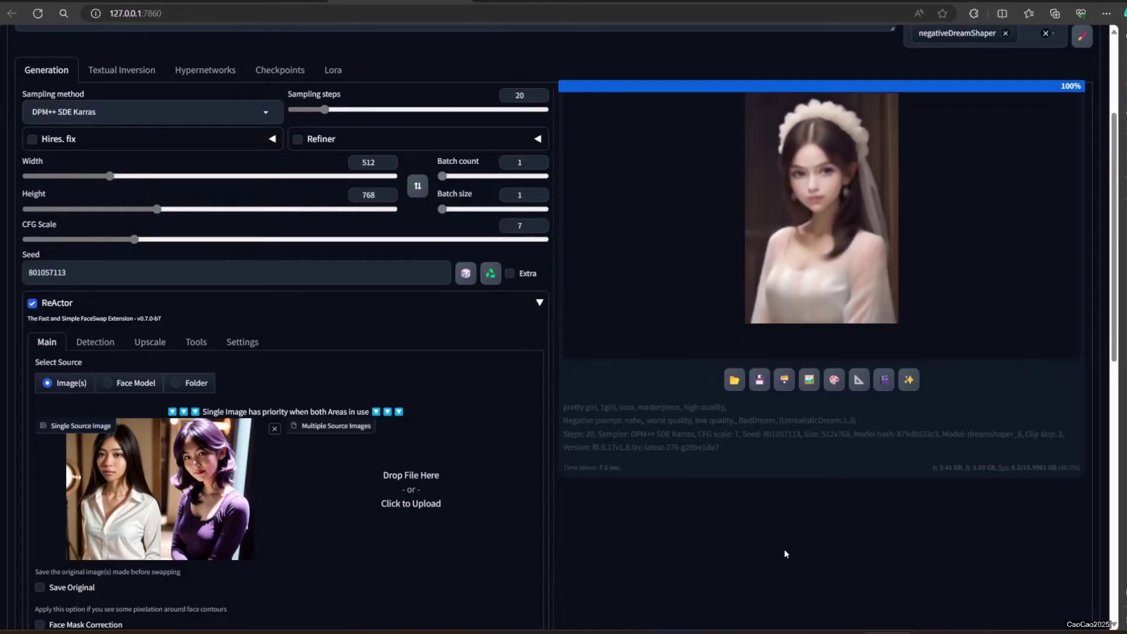
scroll(727, 553, "down", 2)
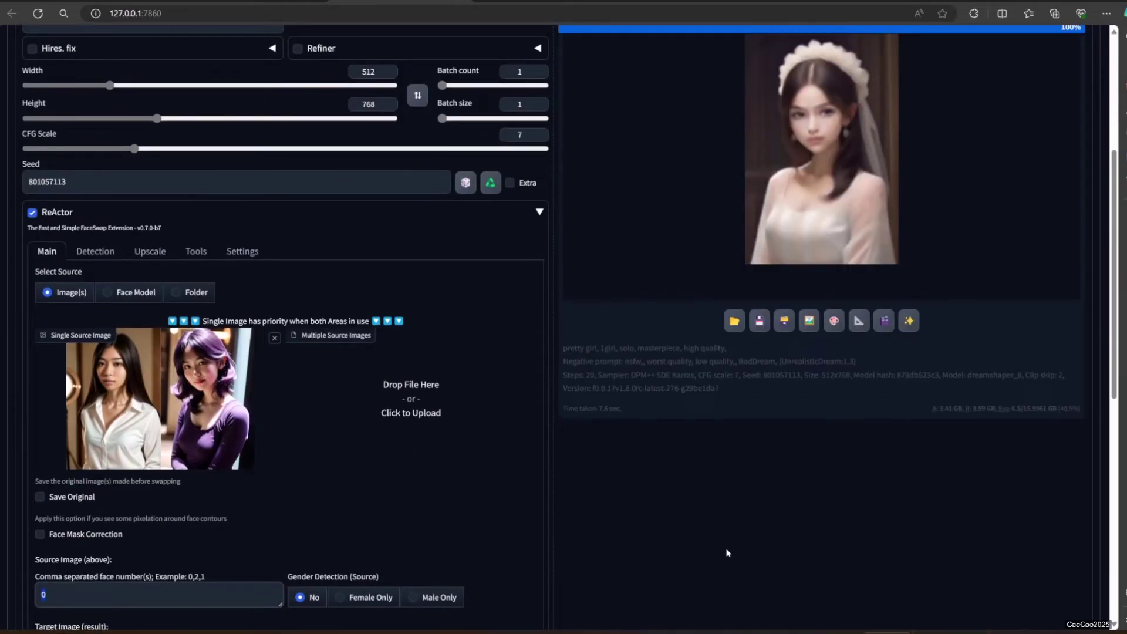
scroll(728, 553, "up", 5)
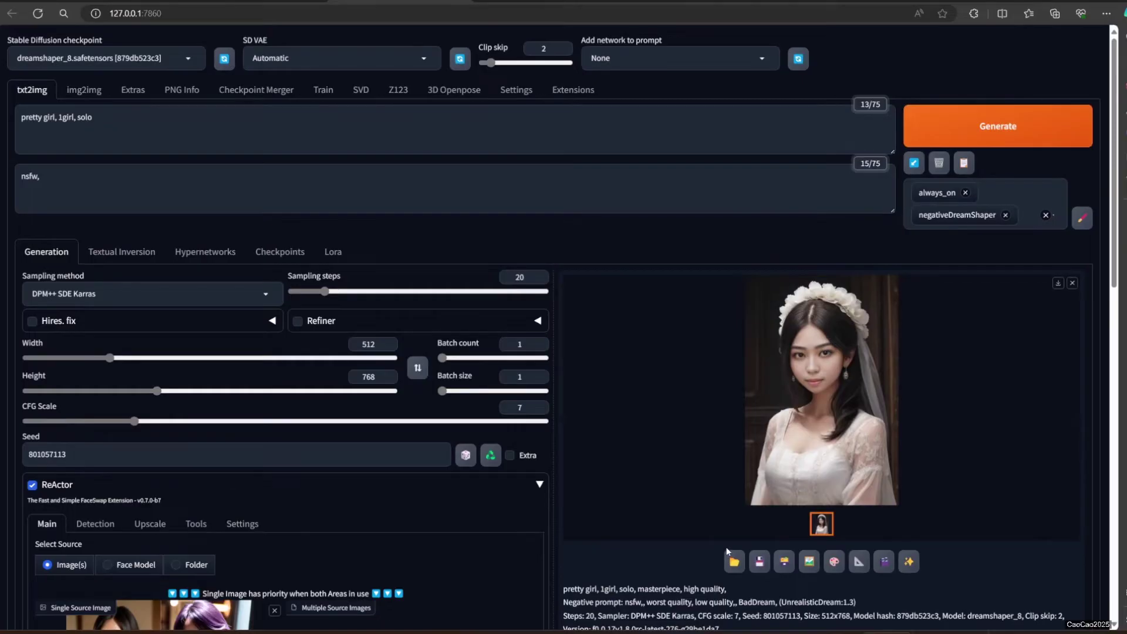
left_click(841, 418)
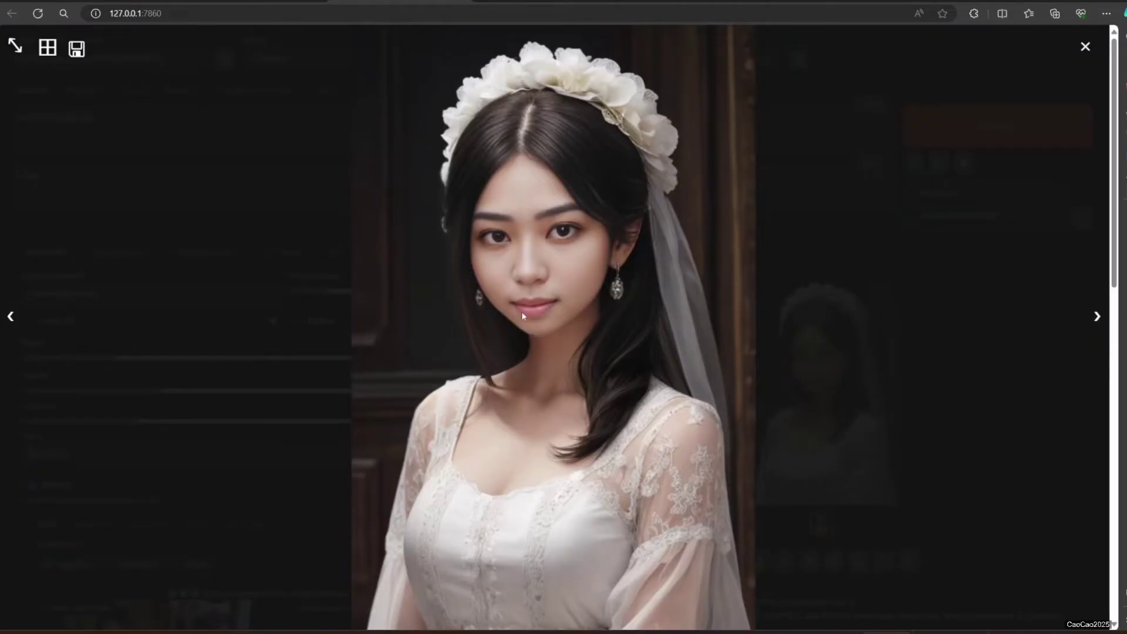
scroll(821, 434, "down", 5)
left_click(876, 457)
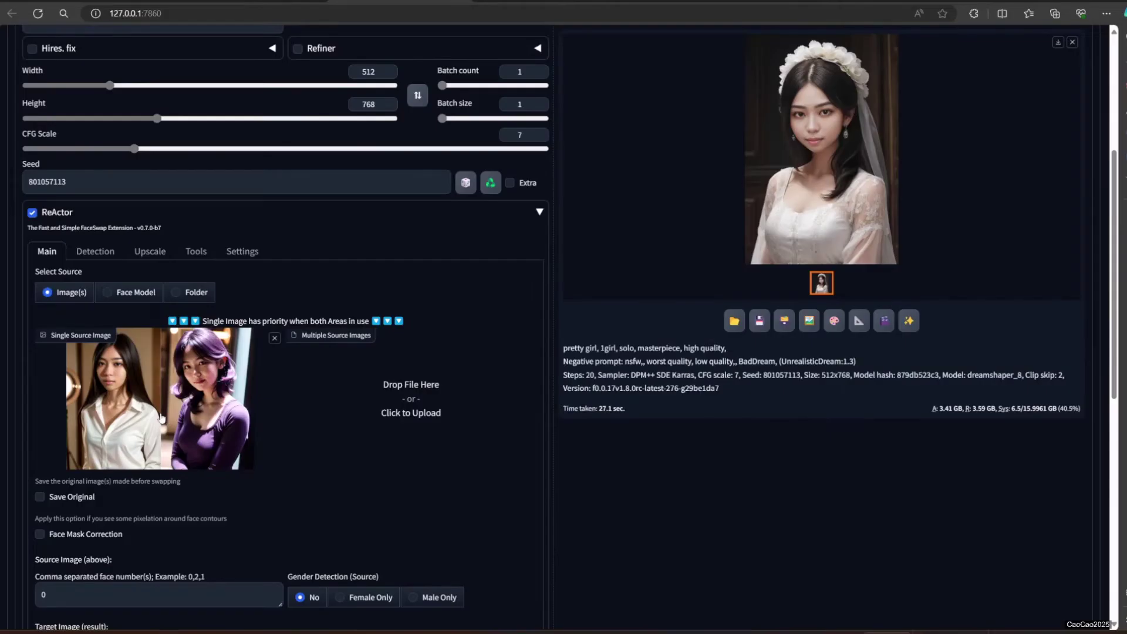
scroll(387, 402, "up", 3)
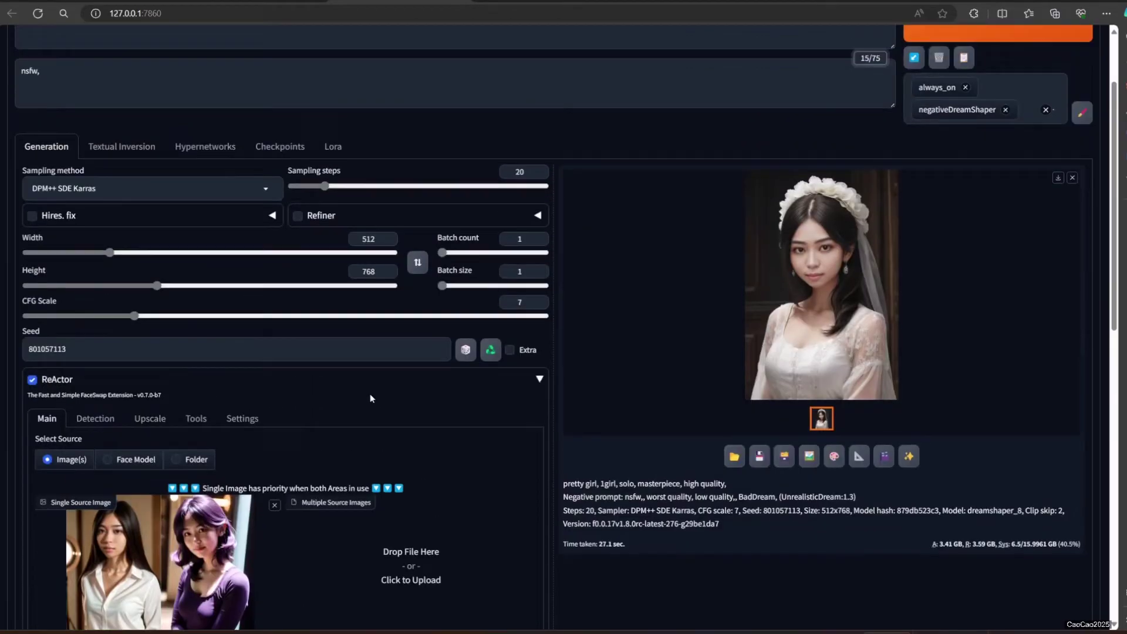
scroll(78, 352, "down", 3)
- Set the source face number to 1, regenerate, and view the bride portrait full-screen
left_click(78, 594)
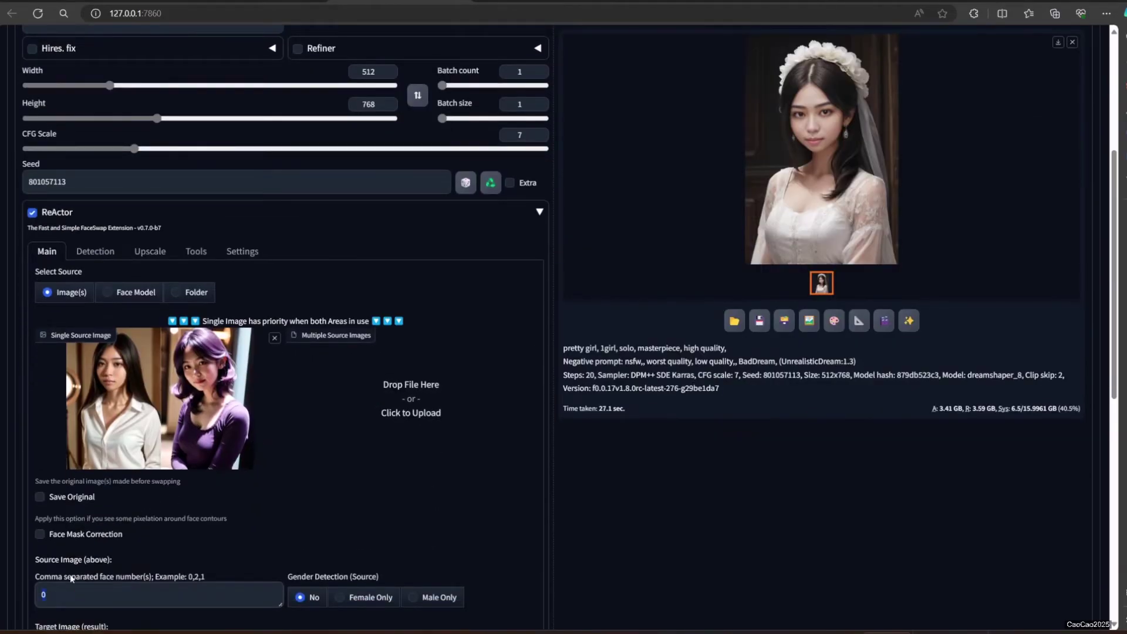
type("1")
scroll(897, 315, "up", 3)
left_click(999, 124)
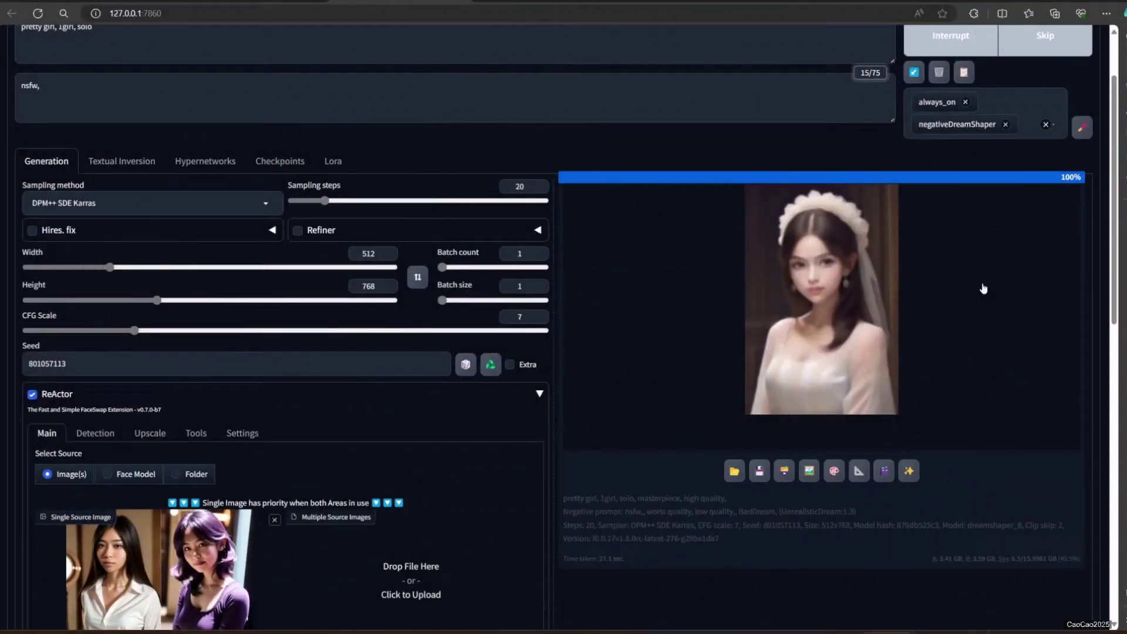
left_click(859, 318)
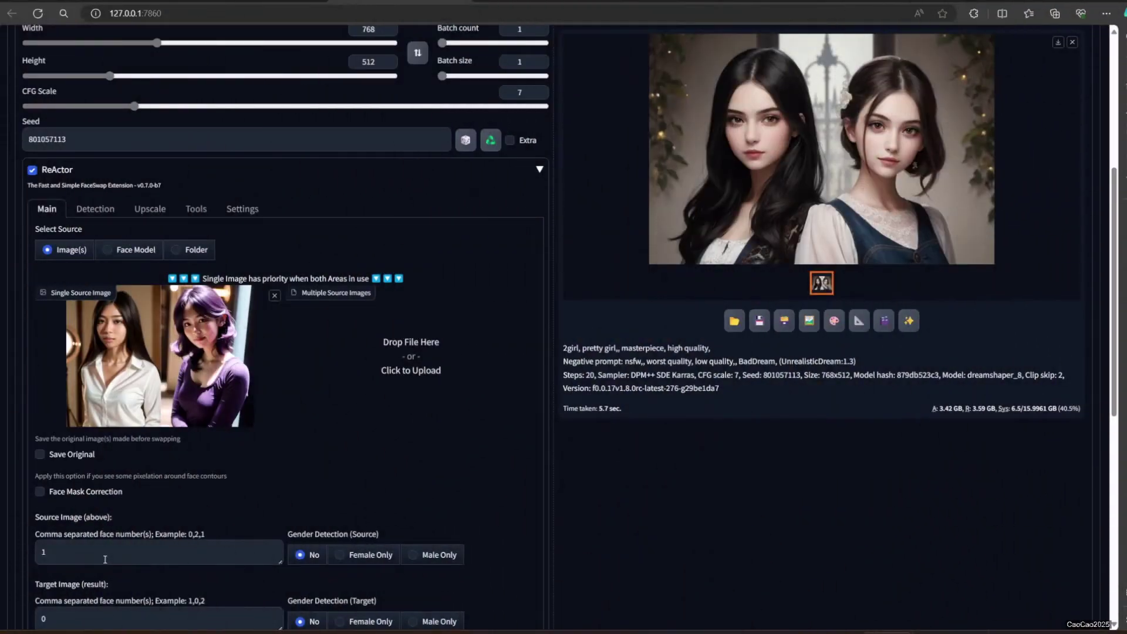
- View the face-swapped two-girl portrait full-screen, then close it
double_click(43, 552)
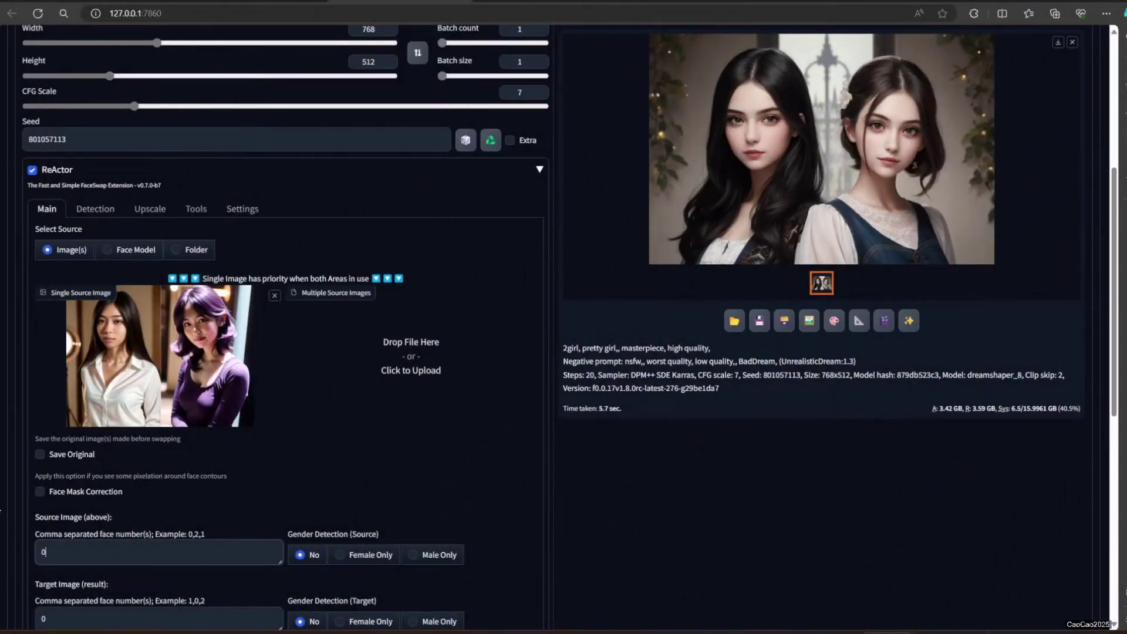
scroll(866, 348, "up", 5)
scroll(867, 349, "up", 1)
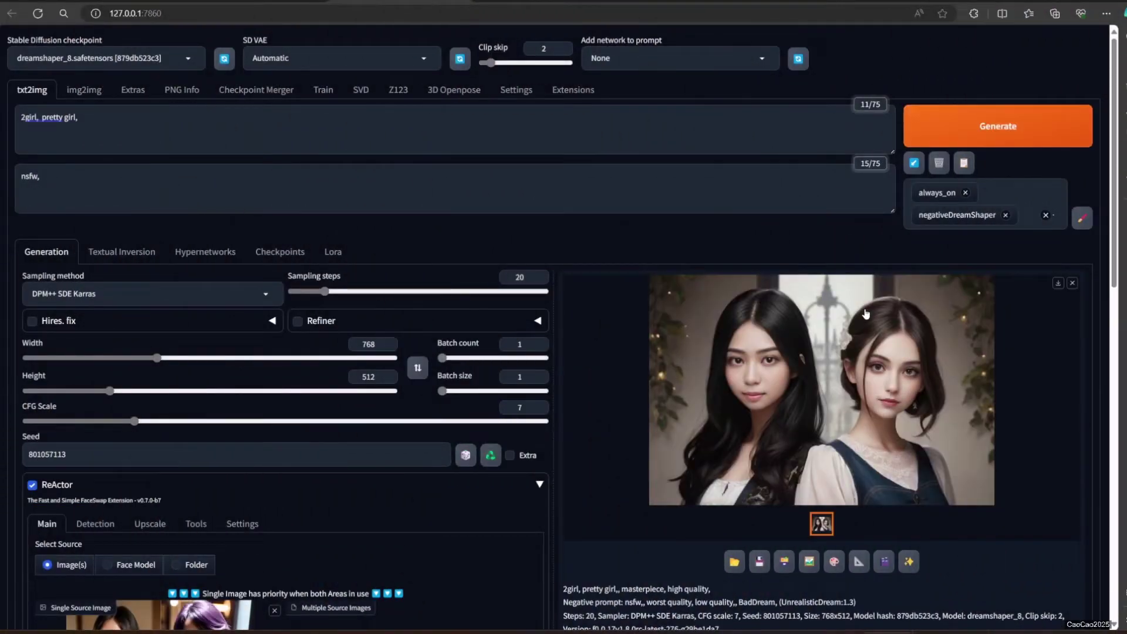
left_click(800, 383)
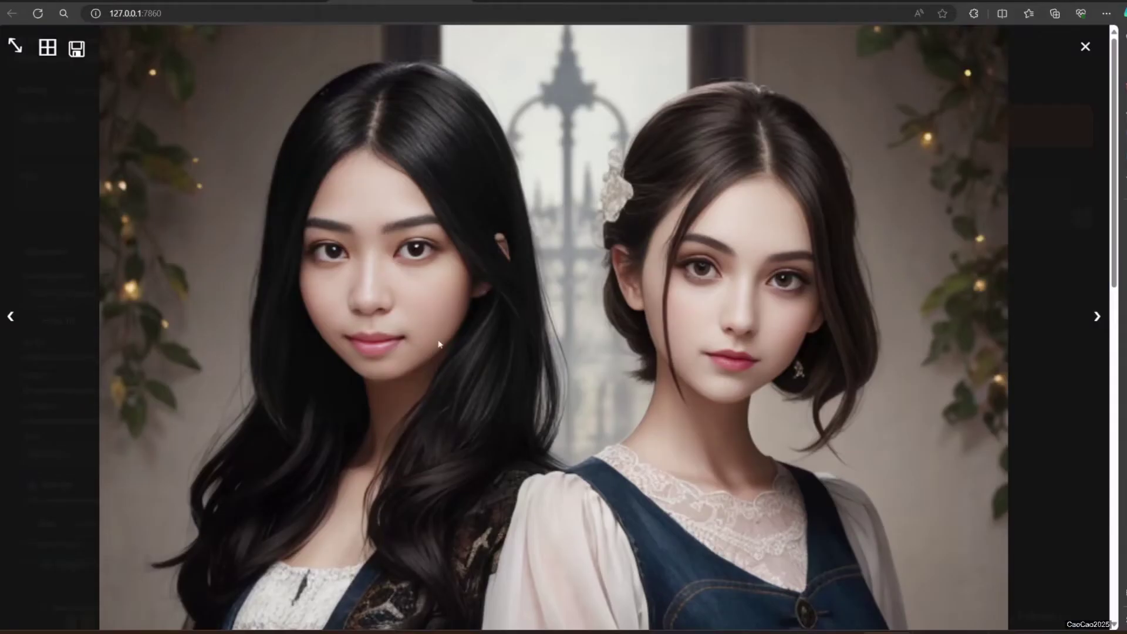
left_click(481, 344)
- Change the source face numbers to 1,0 and regenerate the portrait
scroll(492, 445, "down", 9)
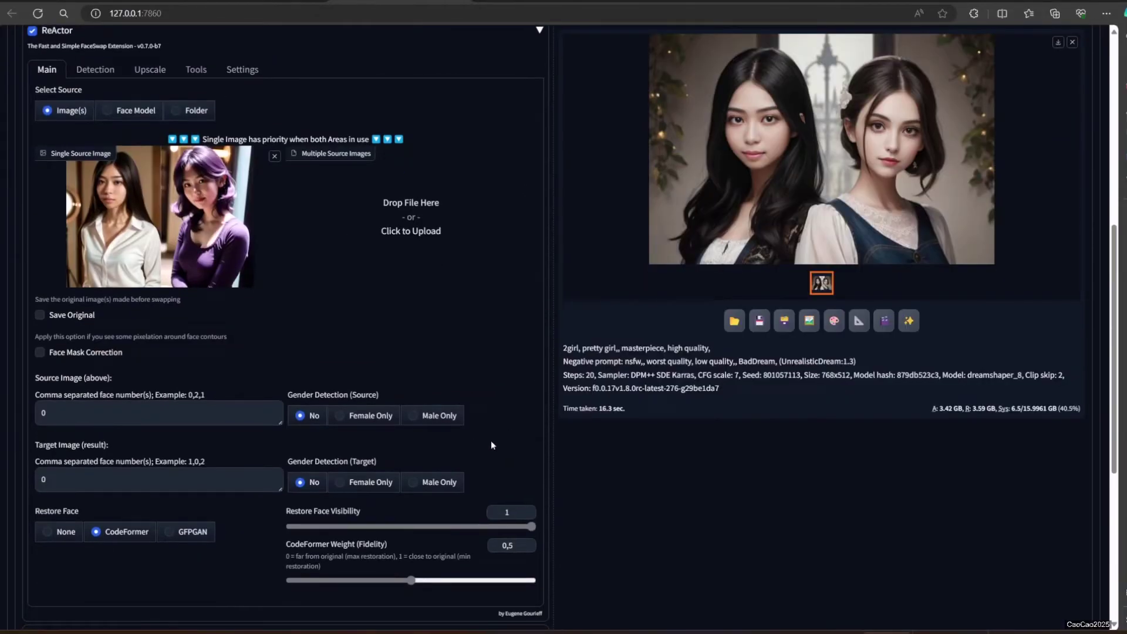
left_click(185, 422)
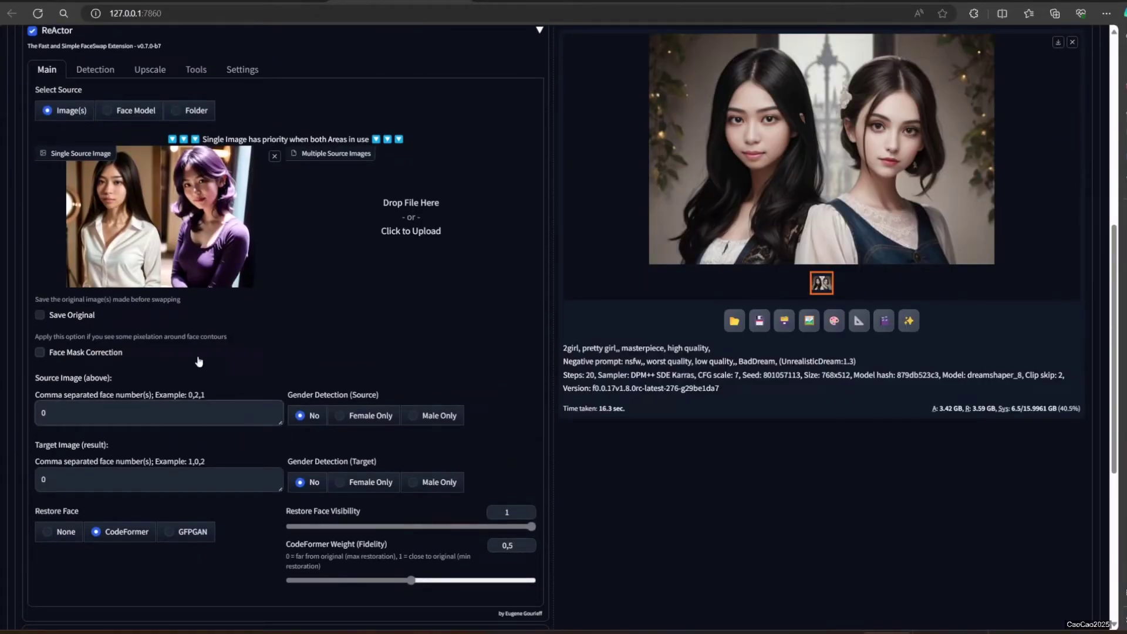
key("BackSpace")
type("1")
type(",9")
scroll(256, 297, "up", 8)
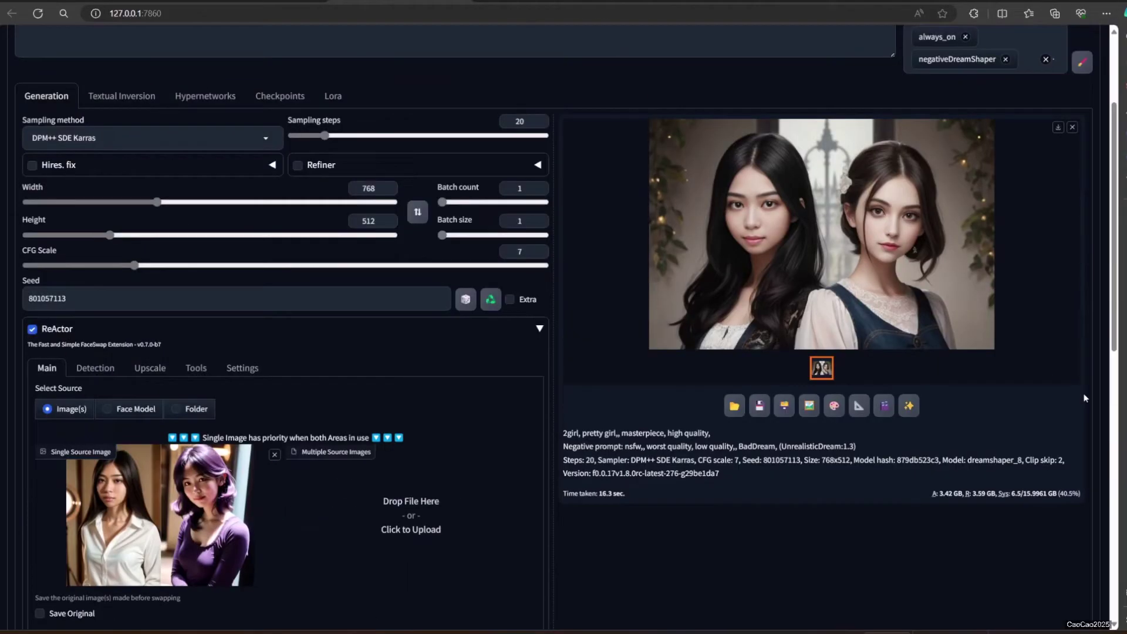
left_click(963, 125)
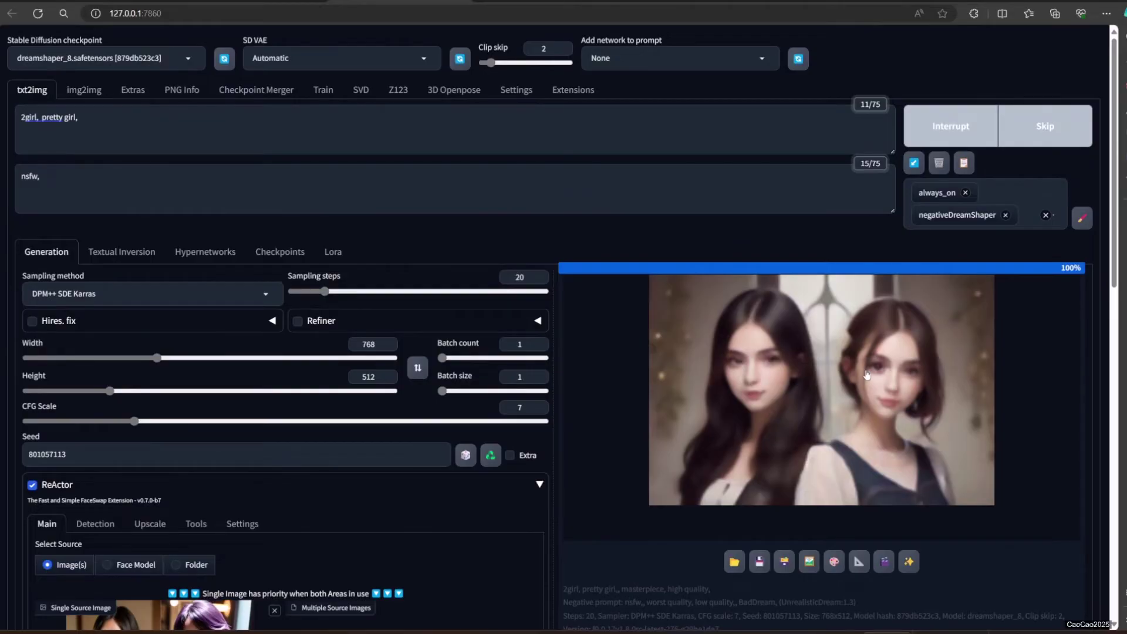
- Inspect the 1,0 result, then extend target face numbers with ',1' and regenerate twice
left_click(867, 375)
key("Escape")
scroll(235, 470, "down", 6)
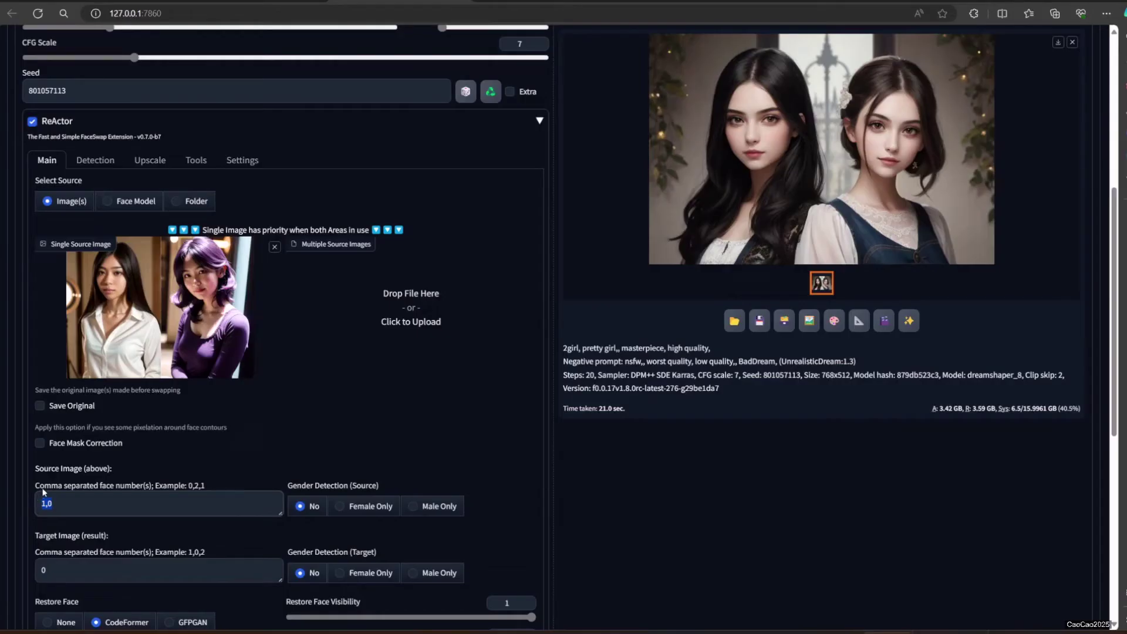
left_click(100, 571)
type(",1")
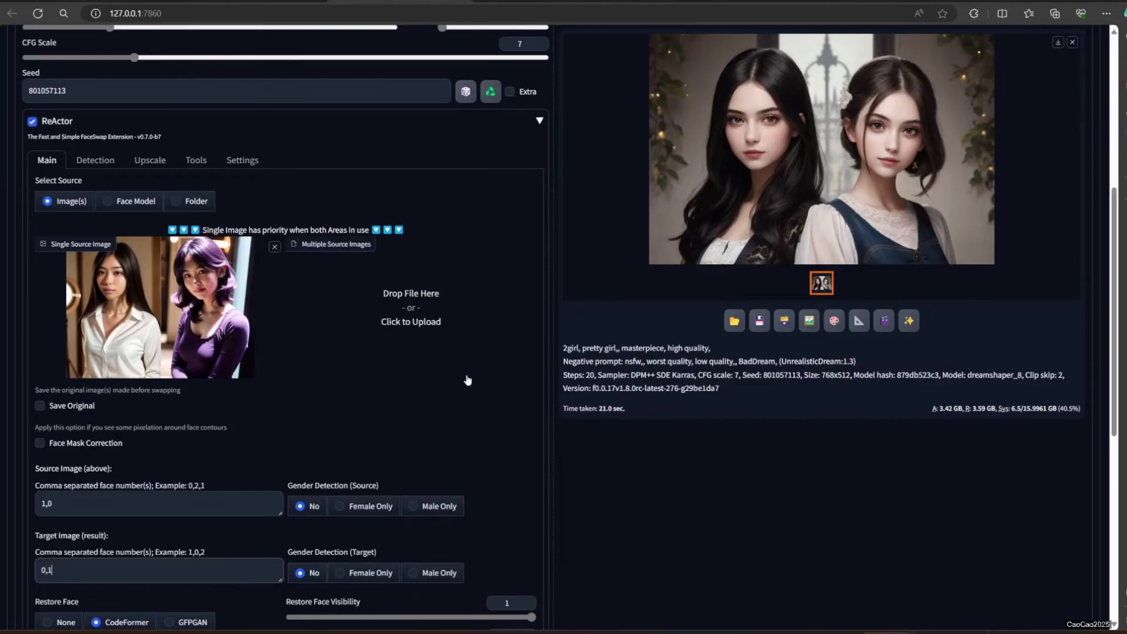
scroll(782, 268, "up", 6)
key("ctrl+Return")
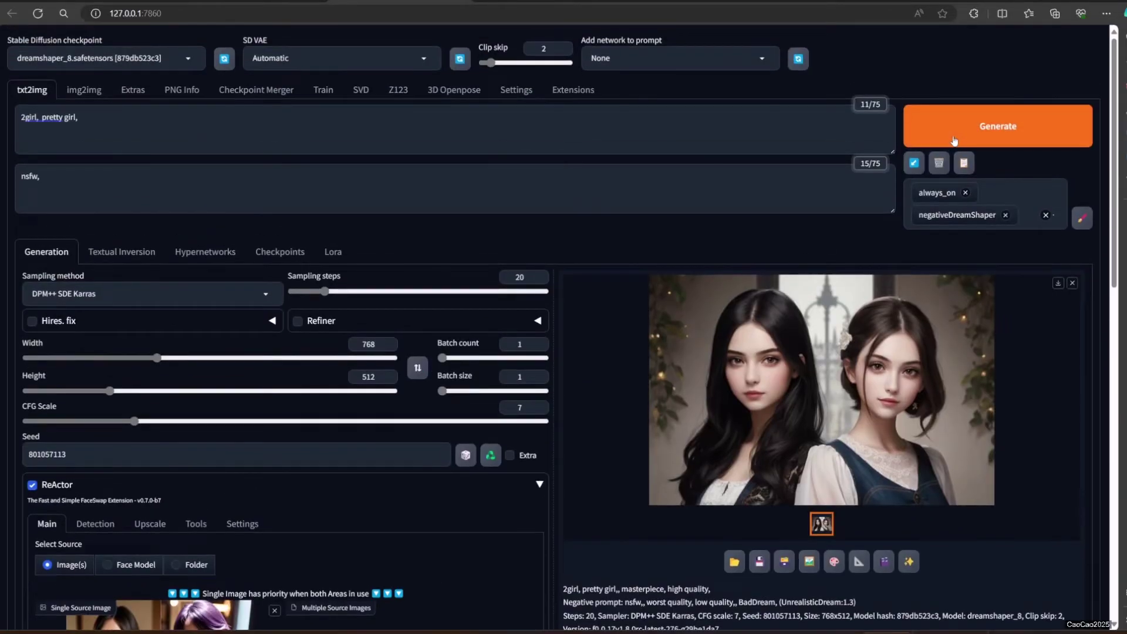
scroll(783, 269, "down", 2)
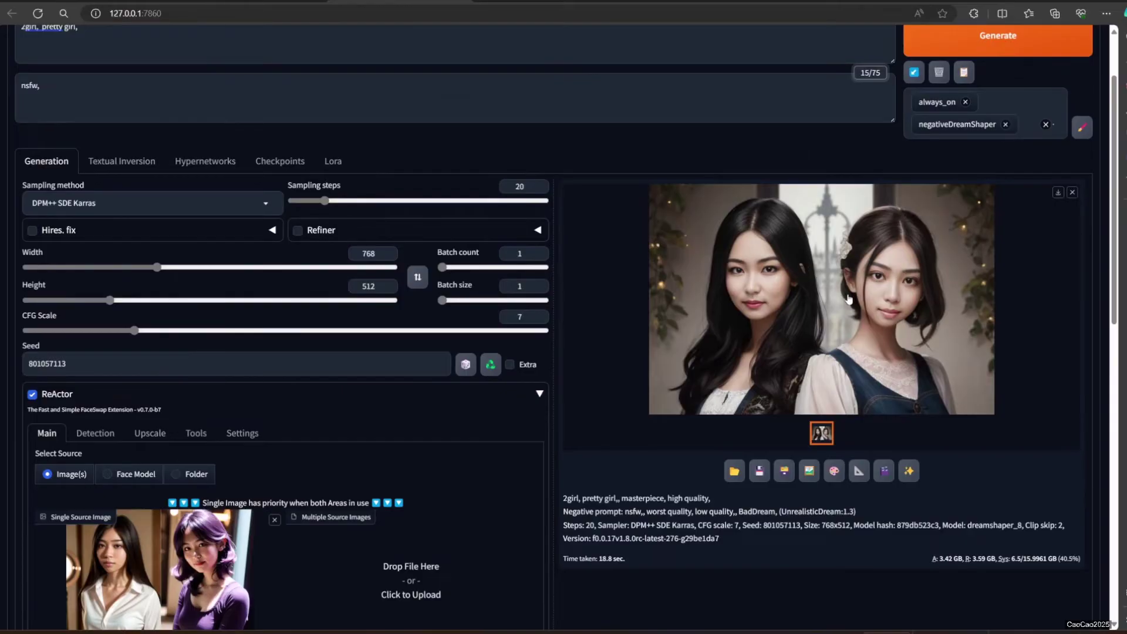
key("ctrl+Return")
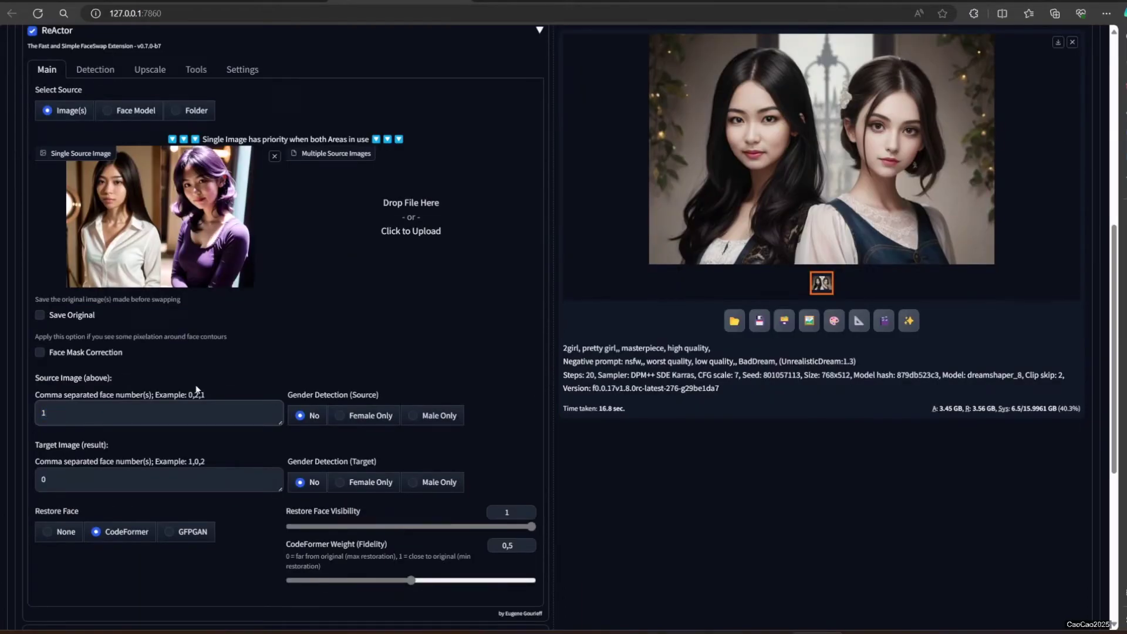
- Re-enter target face numbers 0,1 and generate again
left_click(68, 479)
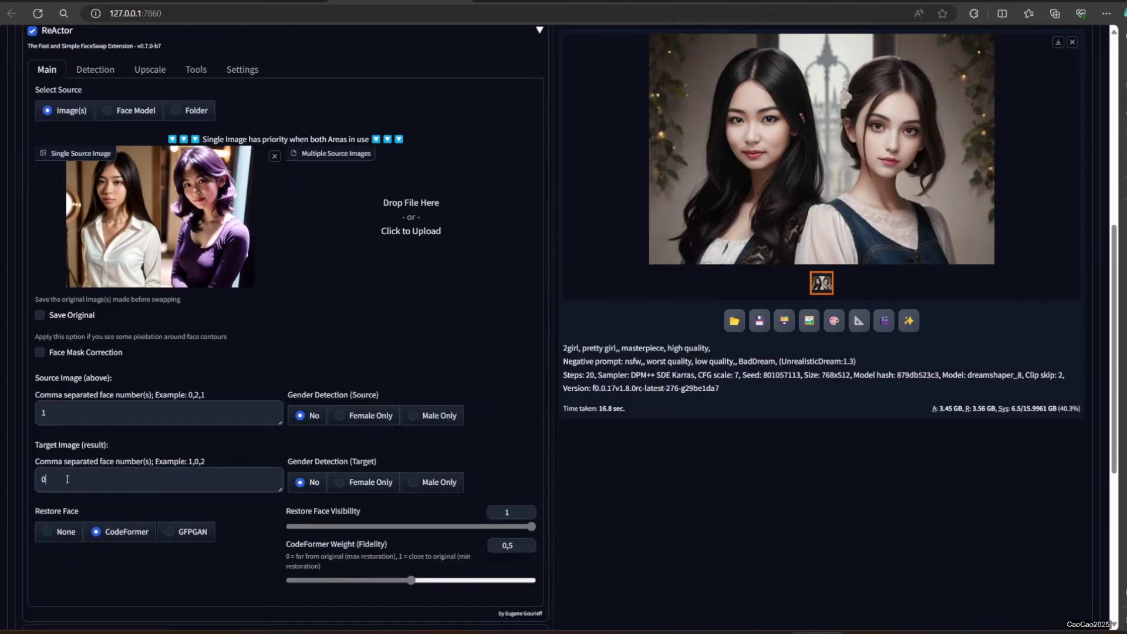
type(",1")
scroll(925, 192, "up", 6)
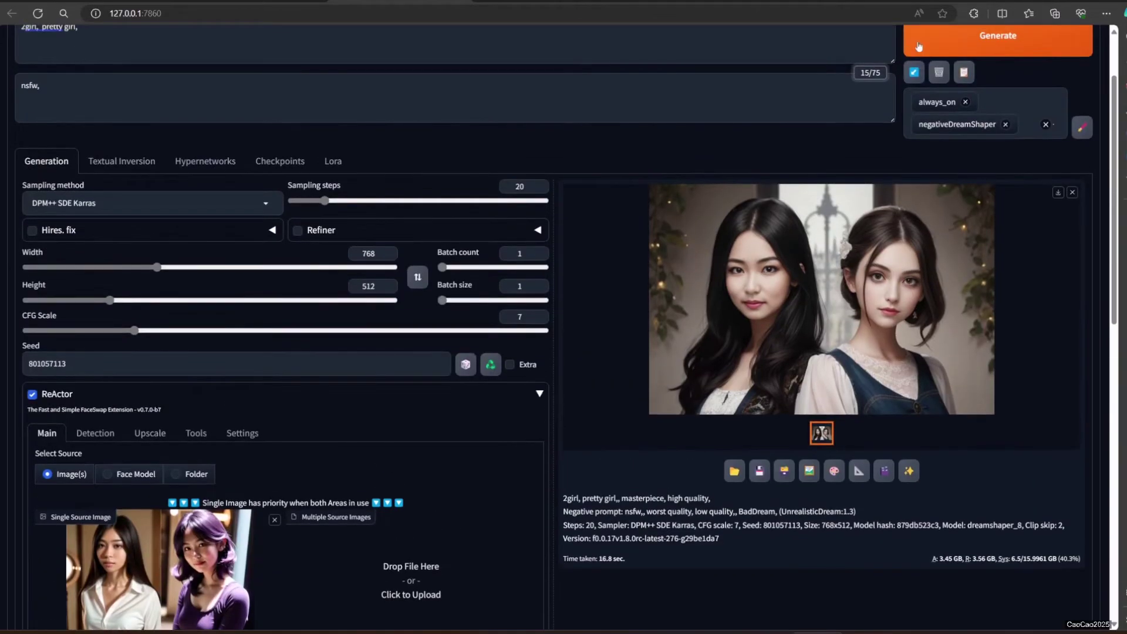
left_click(919, 46)
scroll(299, 484, "down", 2)
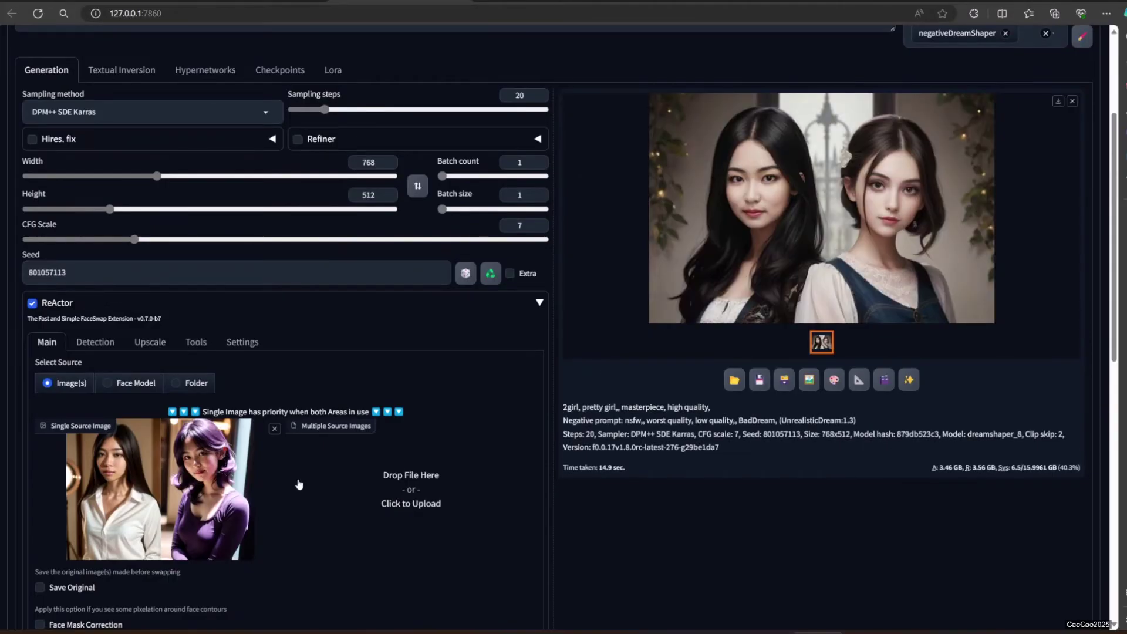
scroll(299, 485, "down", 6)
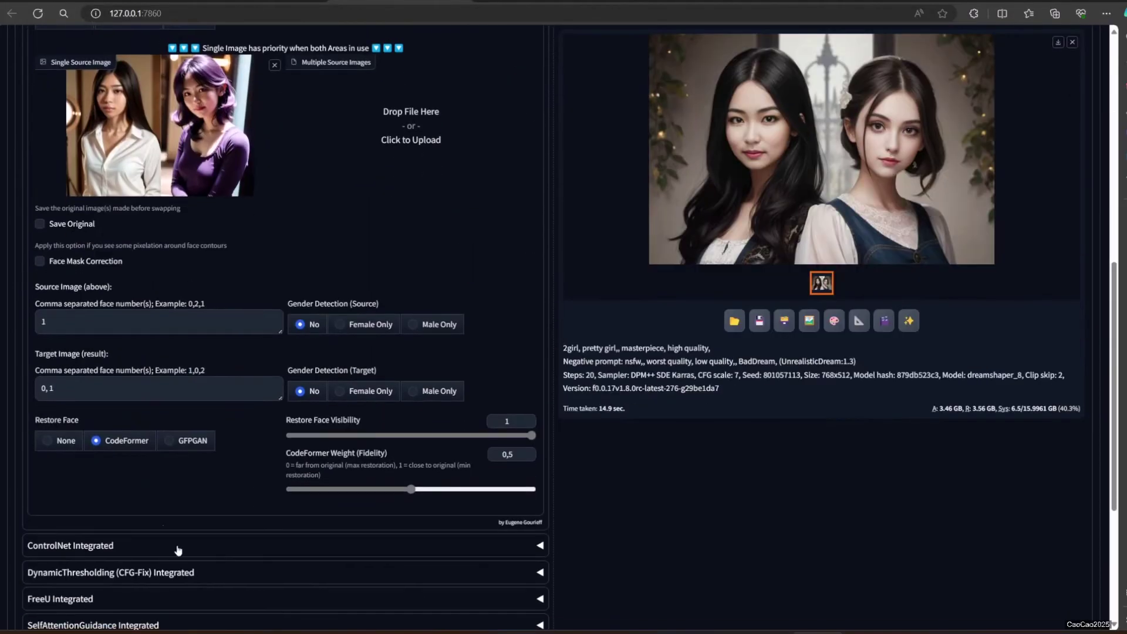
- Set source face numbers to 1,1, regenerate, and inspect the result full-screen
left_click(105, 320)
type(",1")
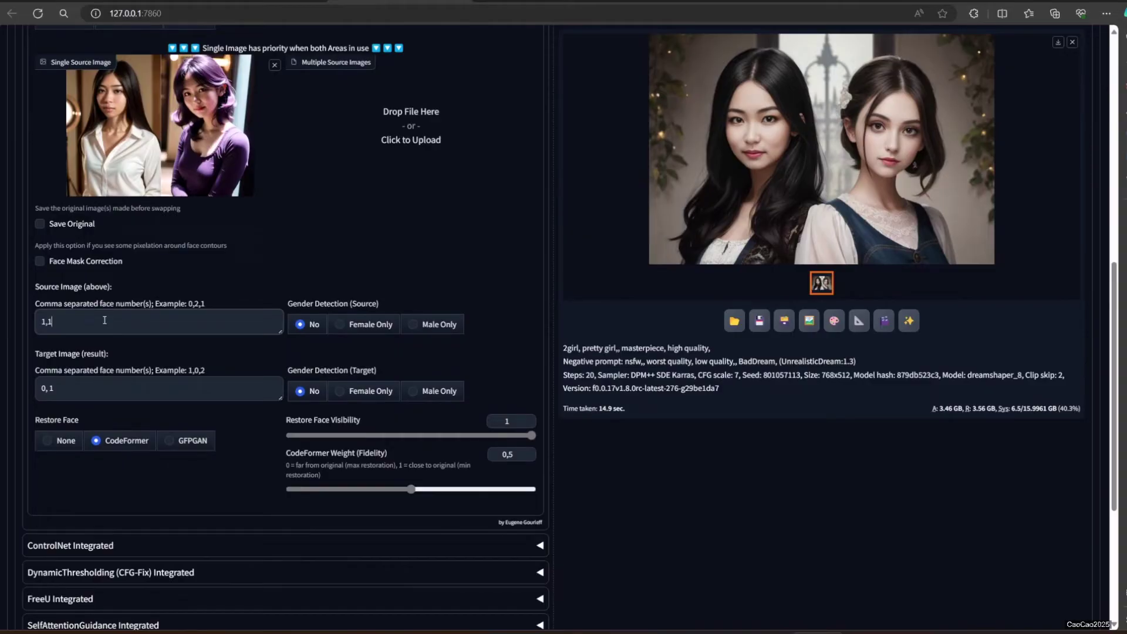
scroll(766, 286, "up", 9)
left_click(970, 130)
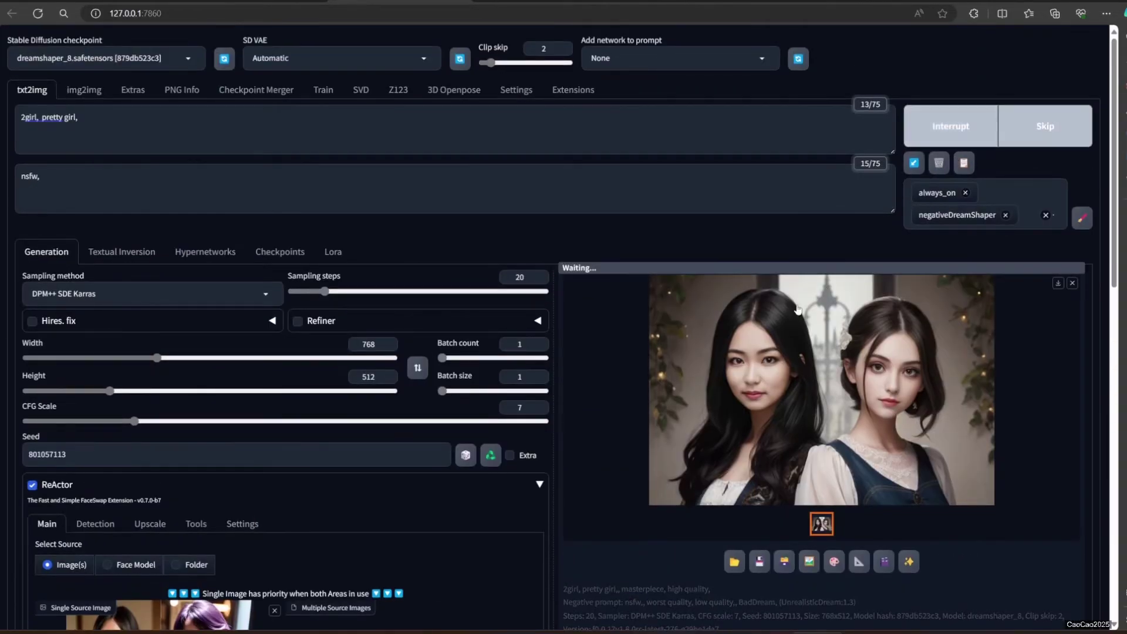
scroll(711, 361, "down", 3)
scroll(712, 361, "down", 3)
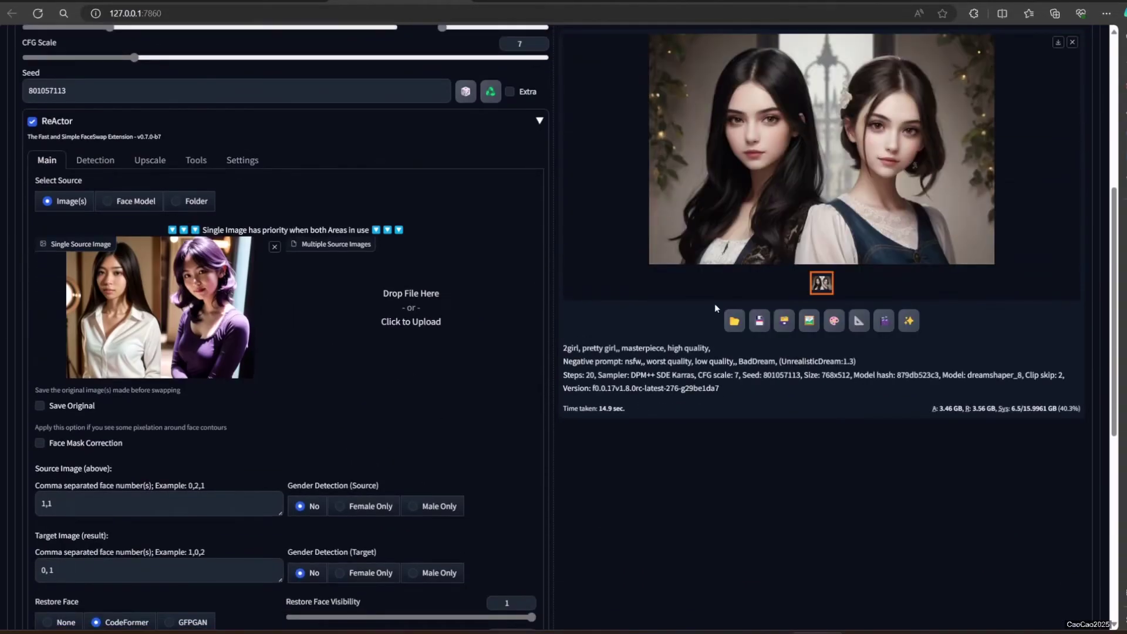
left_click(807, 150)
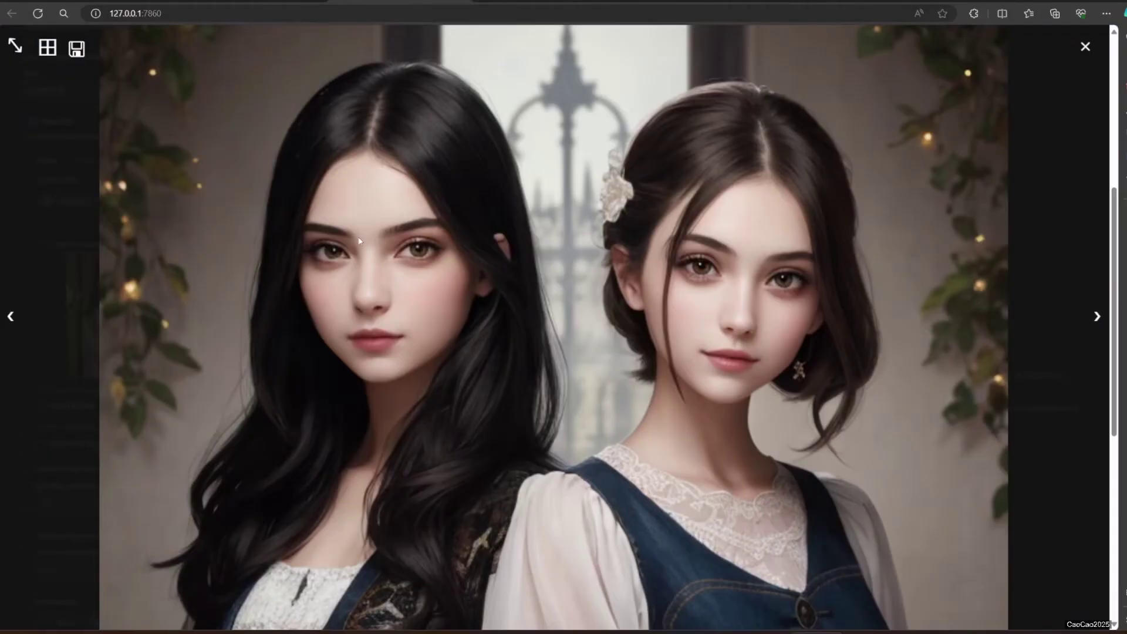
left_click(541, 432)
scroll(827, 304, "up", 2)
scroll(827, 304, "up", 2)
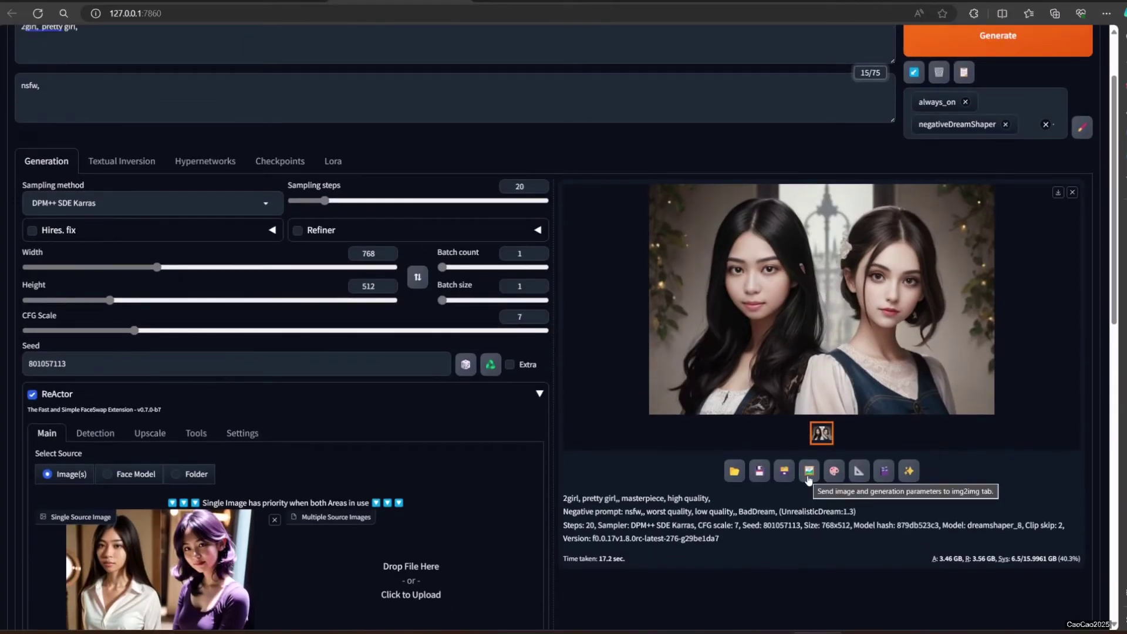
- Send the two-girl result to img2img with denoising strength 0
left_click(808, 475)
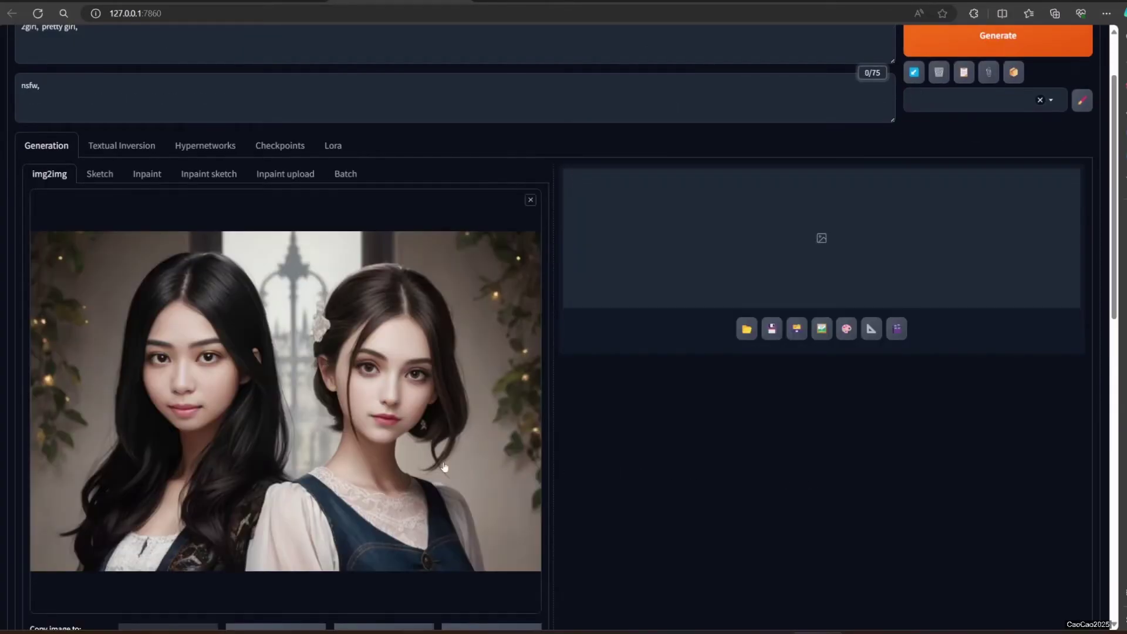
scroll(434, 467, "down", 6)
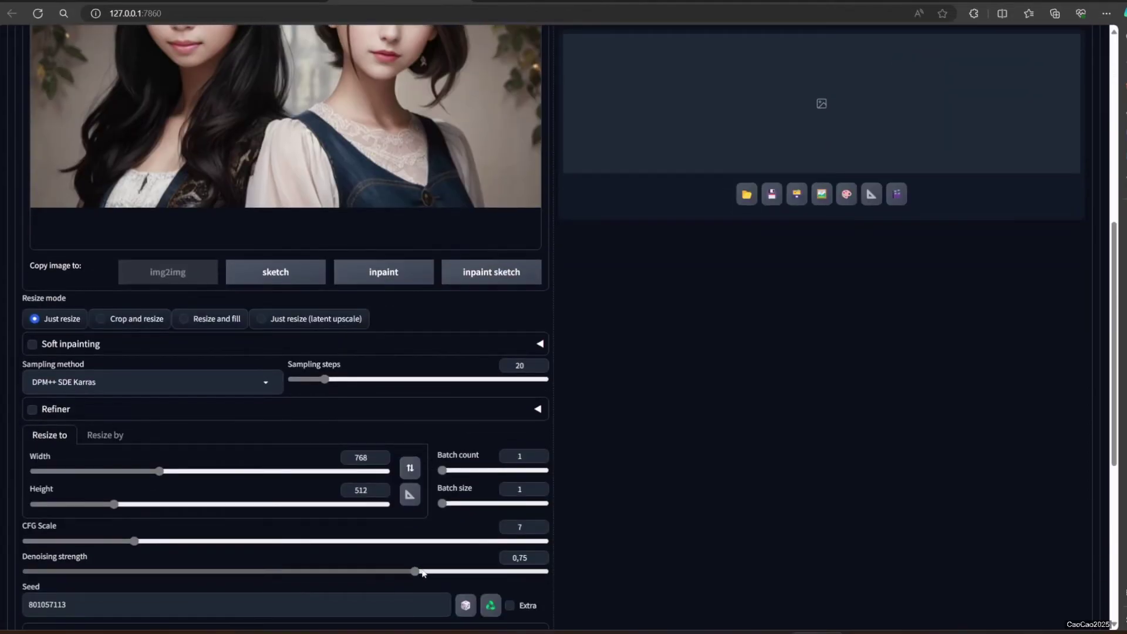
left_click_drag(422, 572, 0, 578)
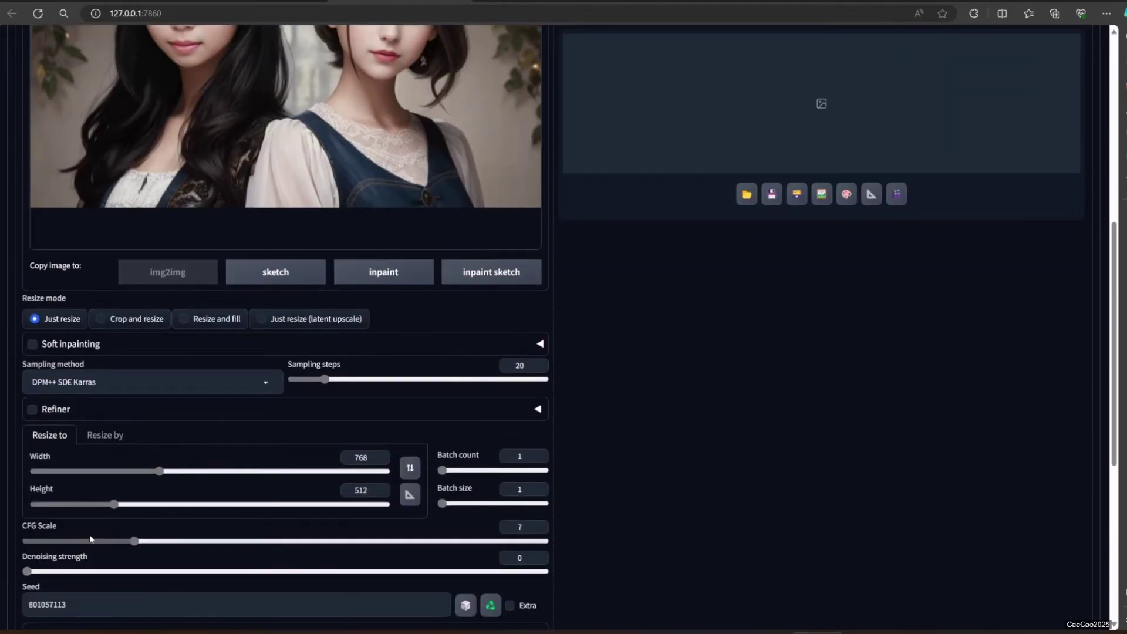
scroll(38, 435, "down", 3)
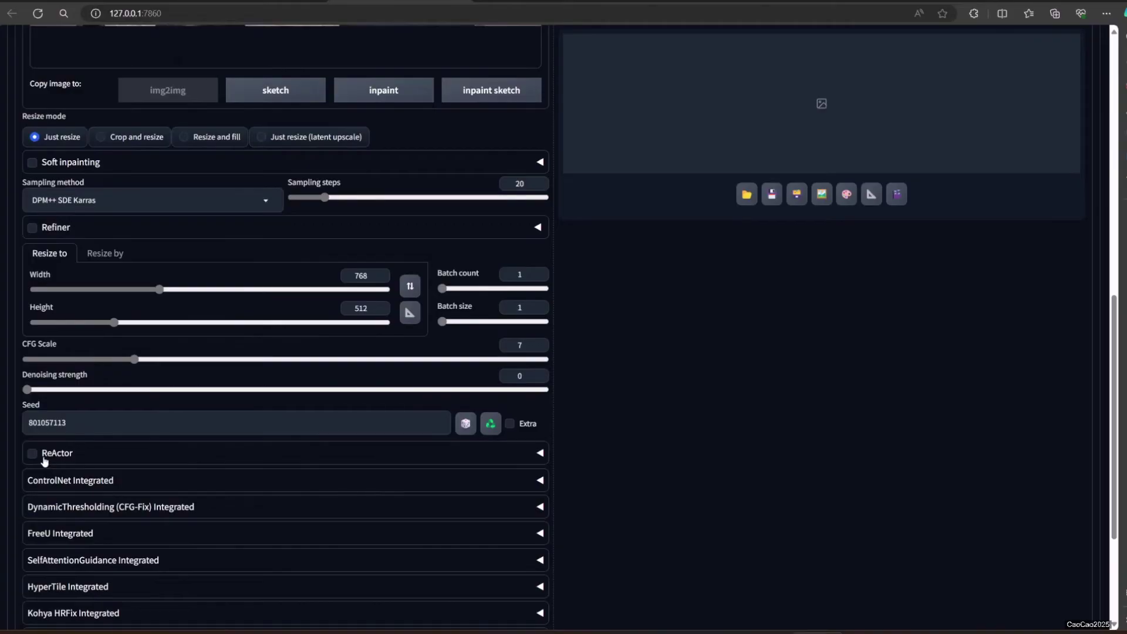
- Enable ReActor in img2img with the two-woman photo as the source faces
left_click(41, 456)
scroll(41, 457, "down", 5)
left_click_drag(241, 385, 241, 387)
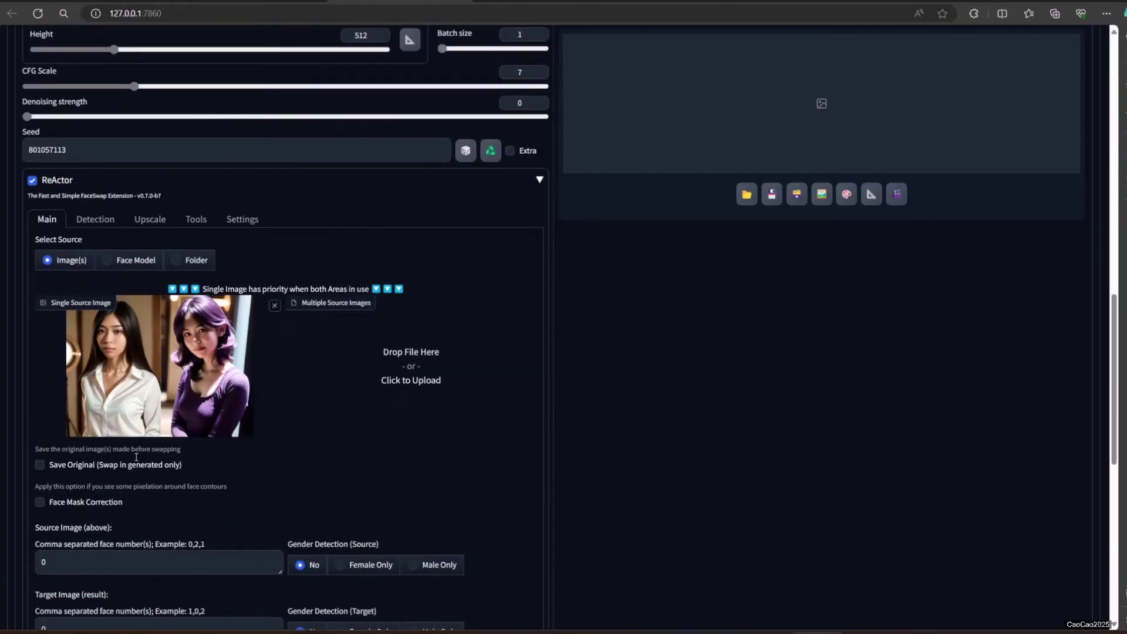
scroll(88, 499, "down", 2)
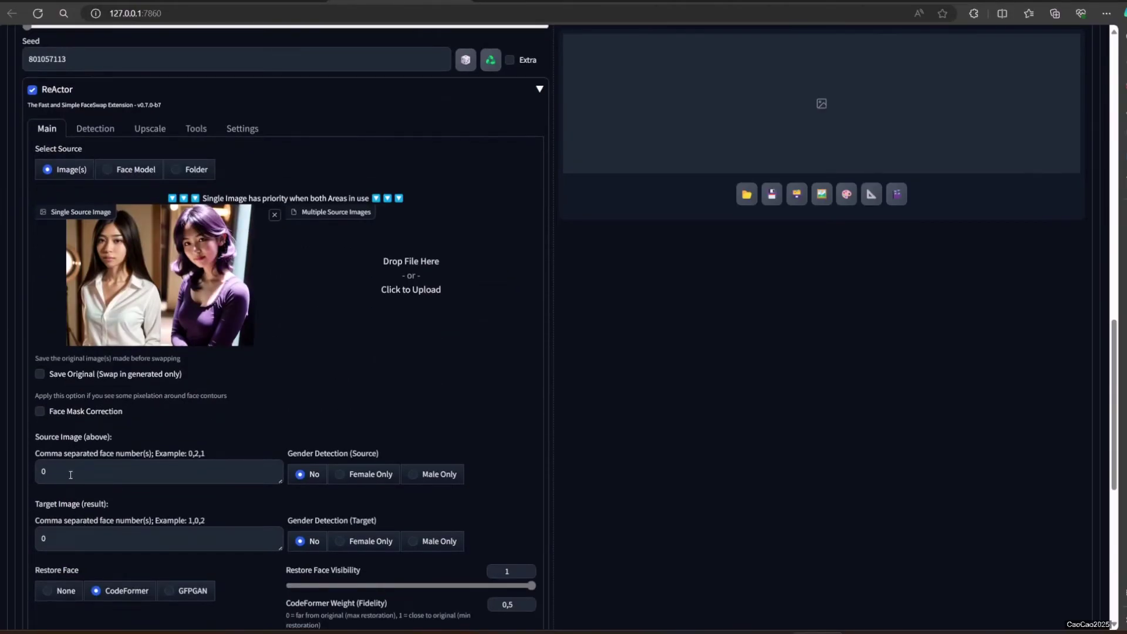
scroll(447, 467, "up", 4)
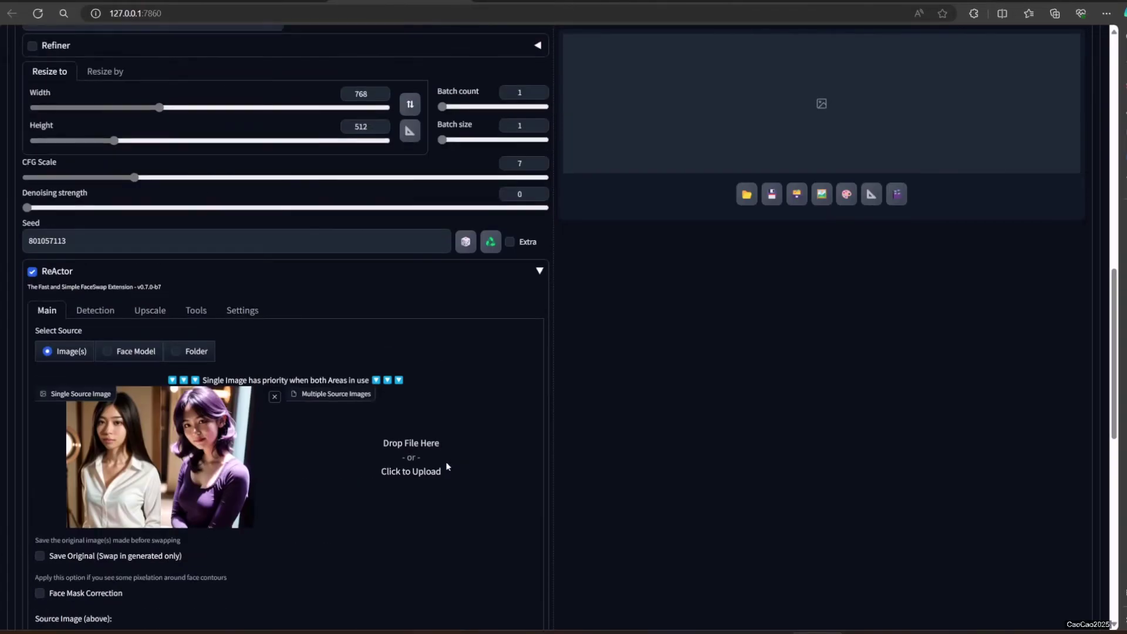
scroll(447, 467, "up", 10)
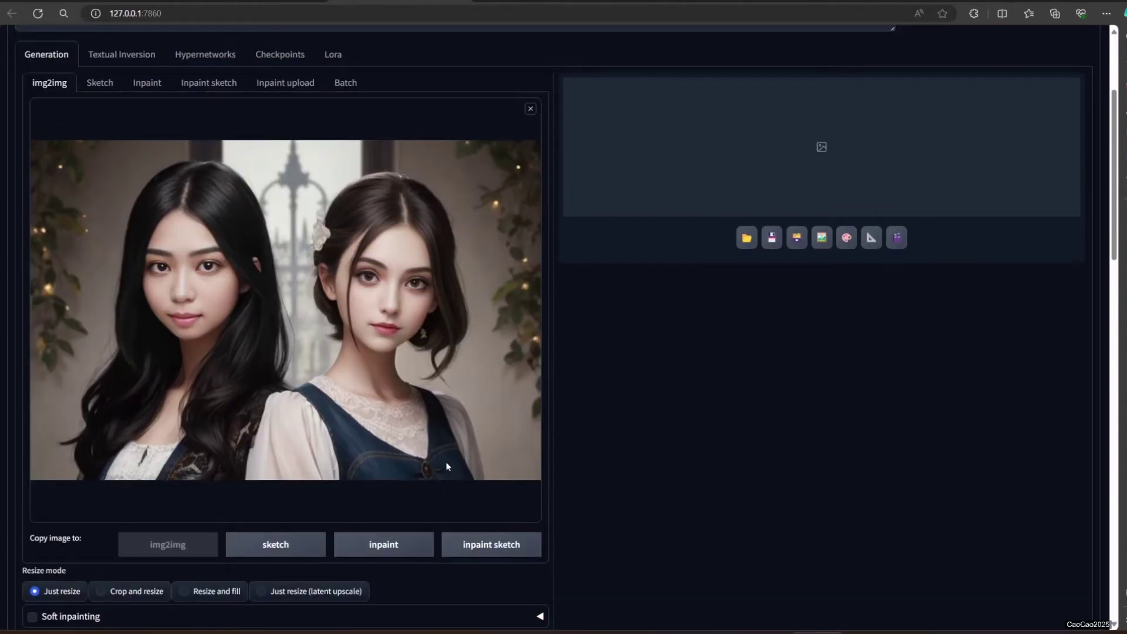
scroll(447, 467, "down", 6)
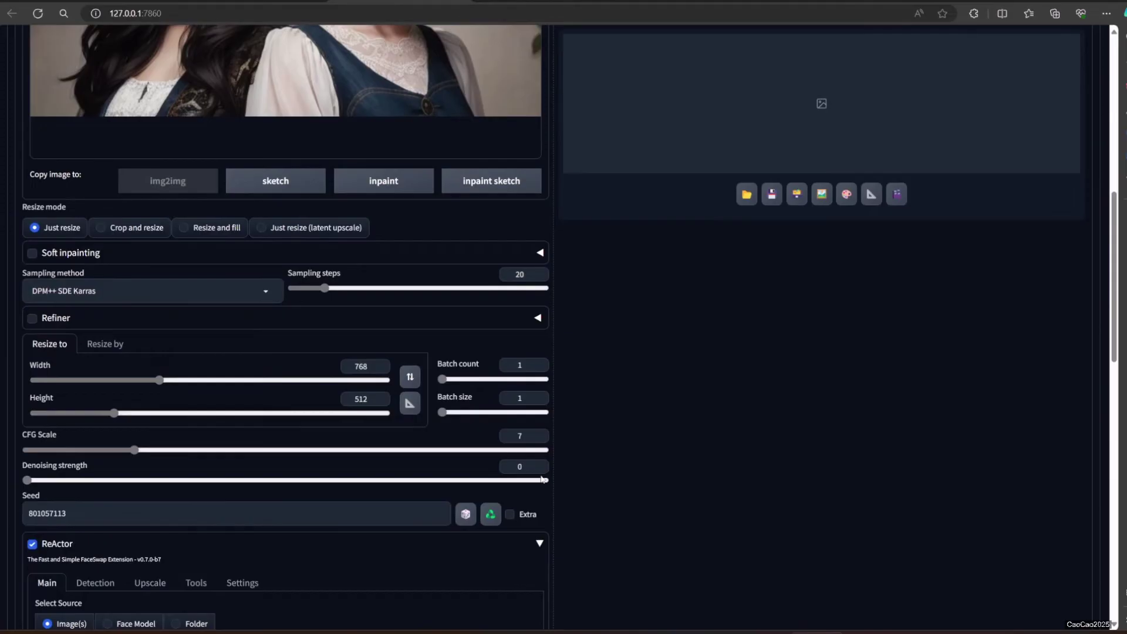
scroll(702, 313, "up", 8)
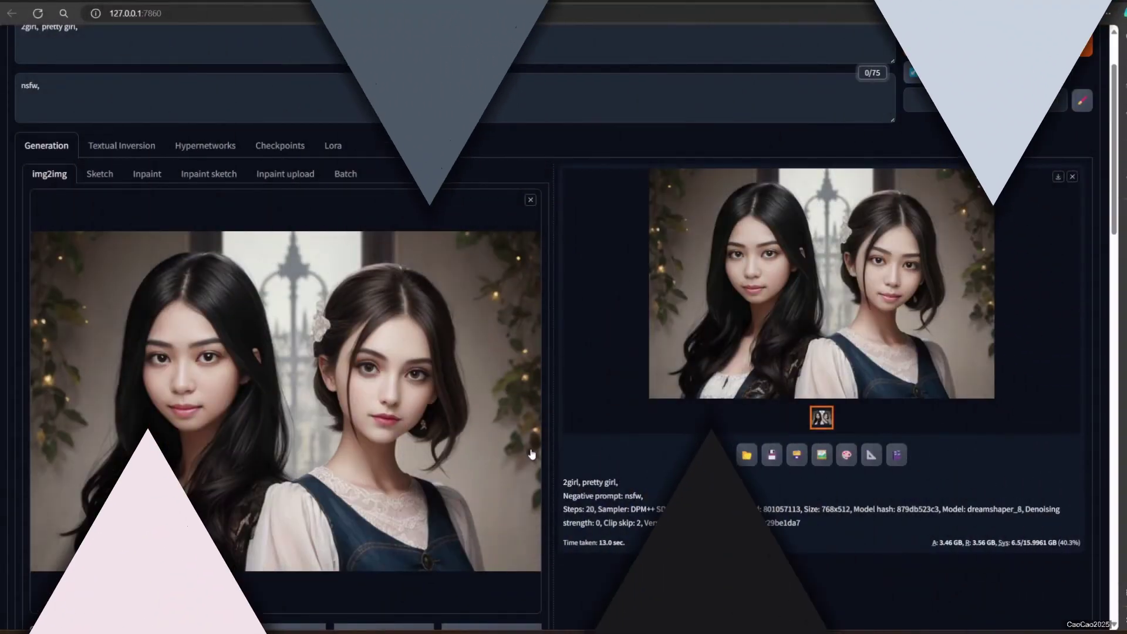
- View the img2img face-swap result full size, then go to the txt2img page
left_click(789, 271)
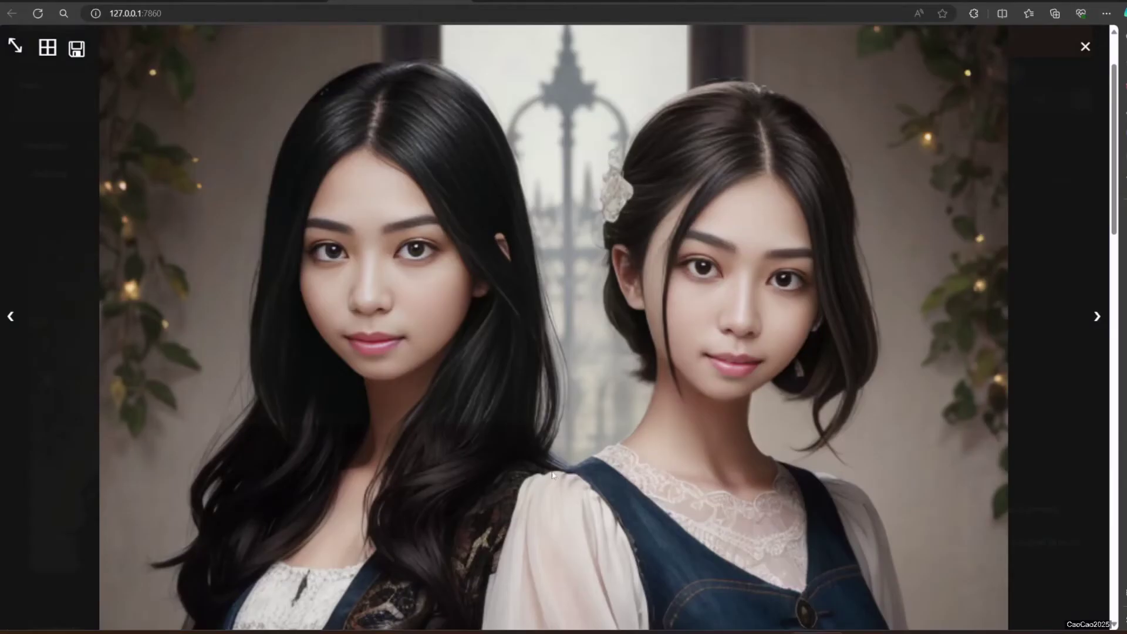
left_click(515, 400)
scroll(525, 378, "up", 2)
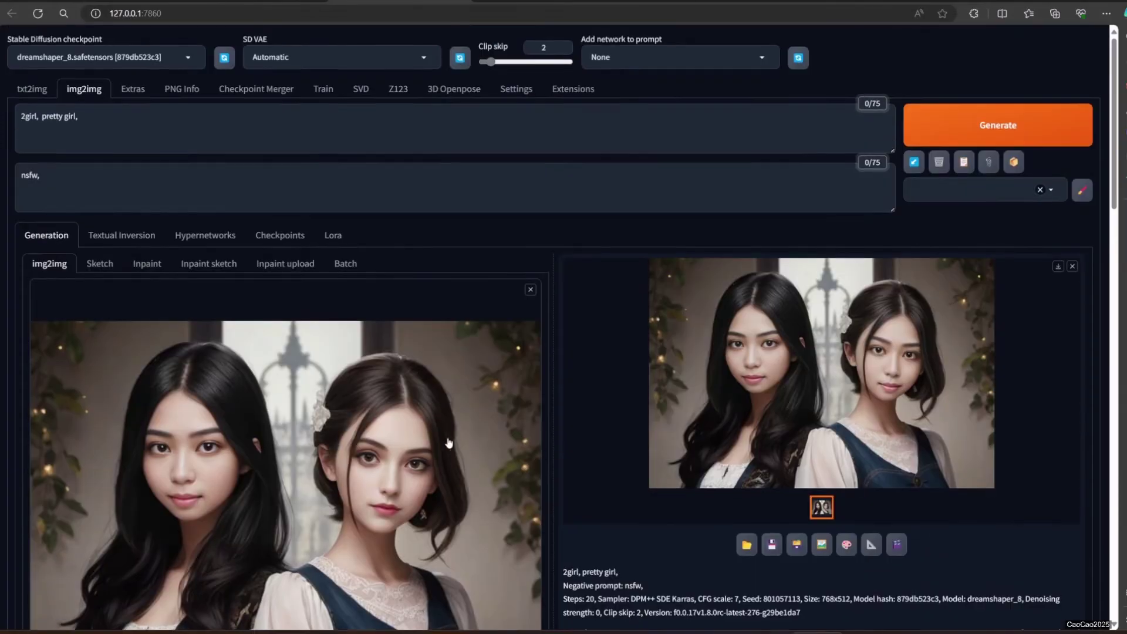
left_click(21, 92)
scroll(258, 424, "down", 6)
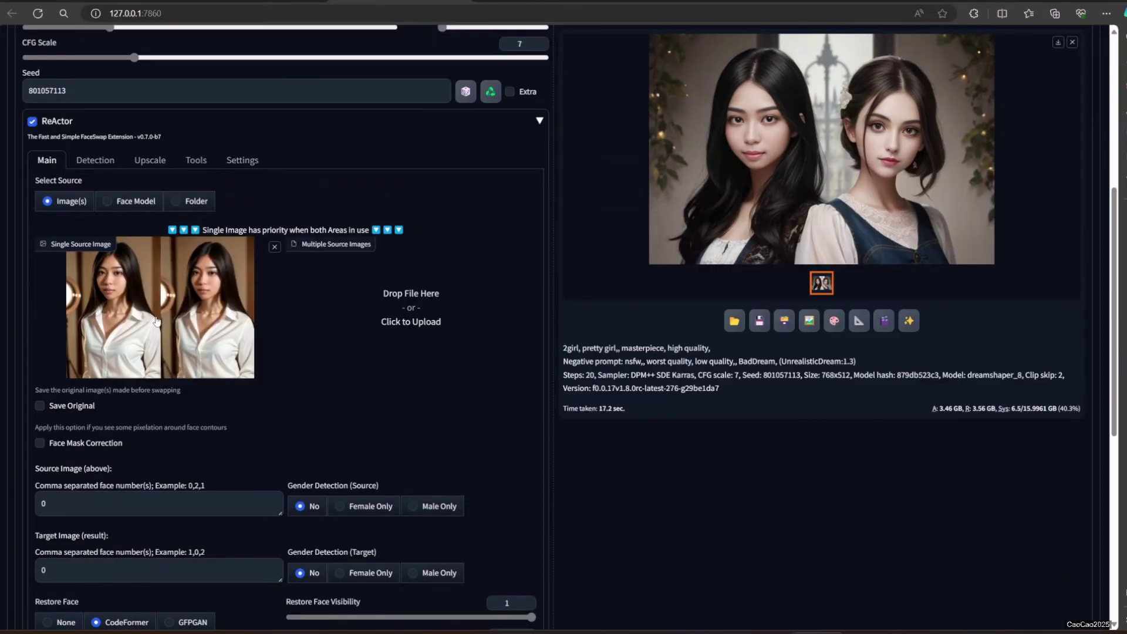
- Set both ReActor source and target face numbers to 0, 1 and generate the portrait
scroll(223, 370, "down", 5)
left_click(81, 233)
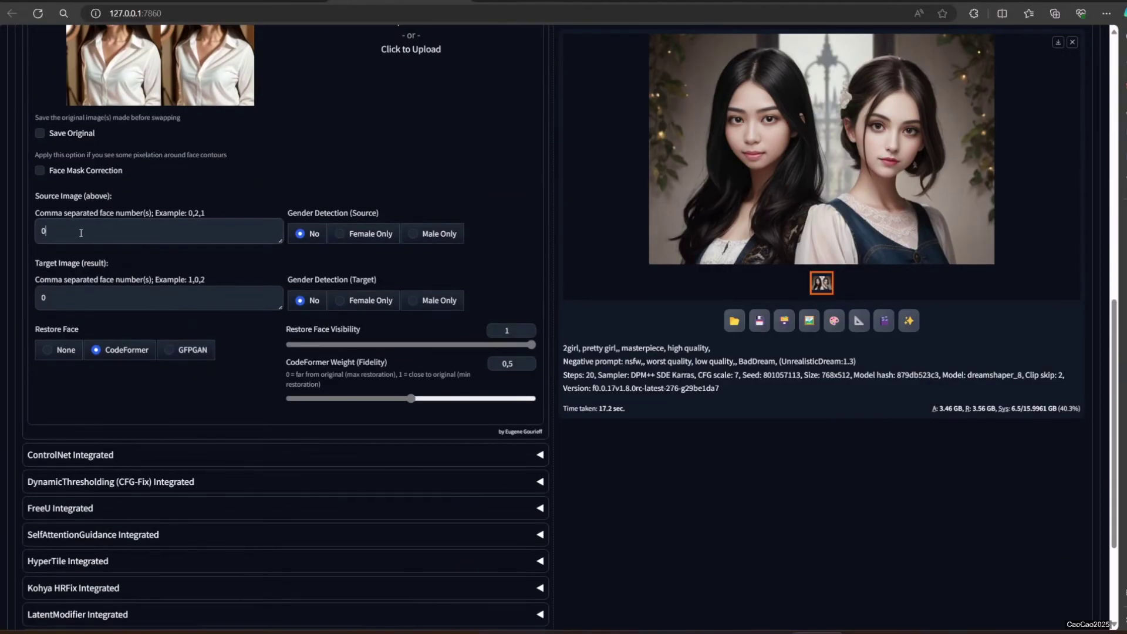
type(", 1")
left_click(72, 292)
scroll(72, 292, "up", 10)
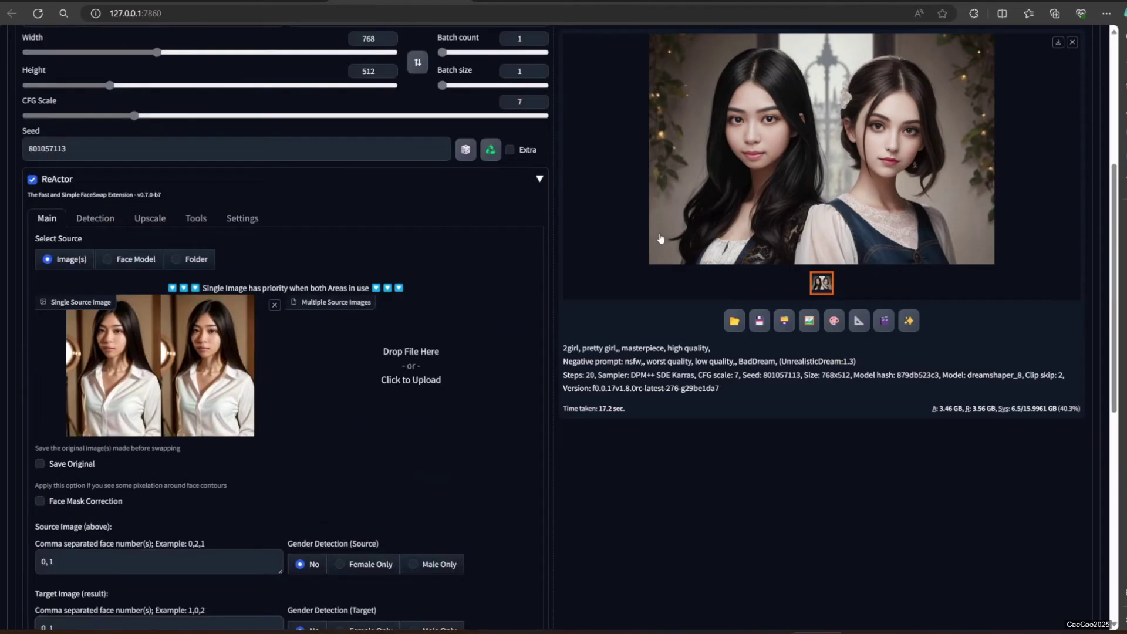
left_click(923, 125)
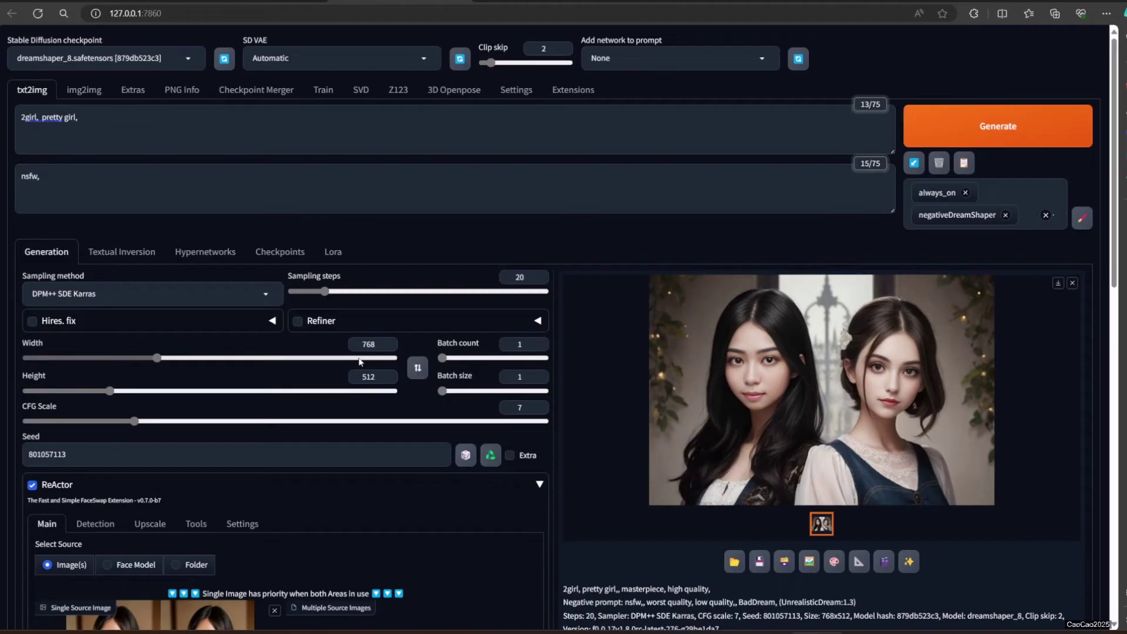
- Inspect the swapped two-girl portrait at full size, then generate it again
left_click(787, 413)
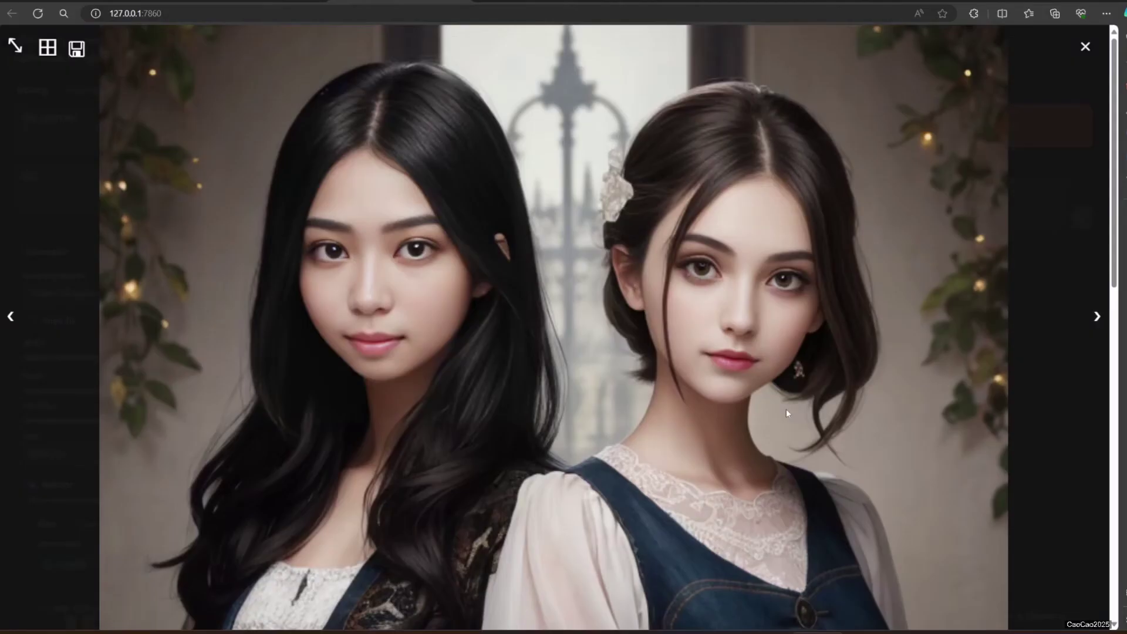
left_click(756, 423)
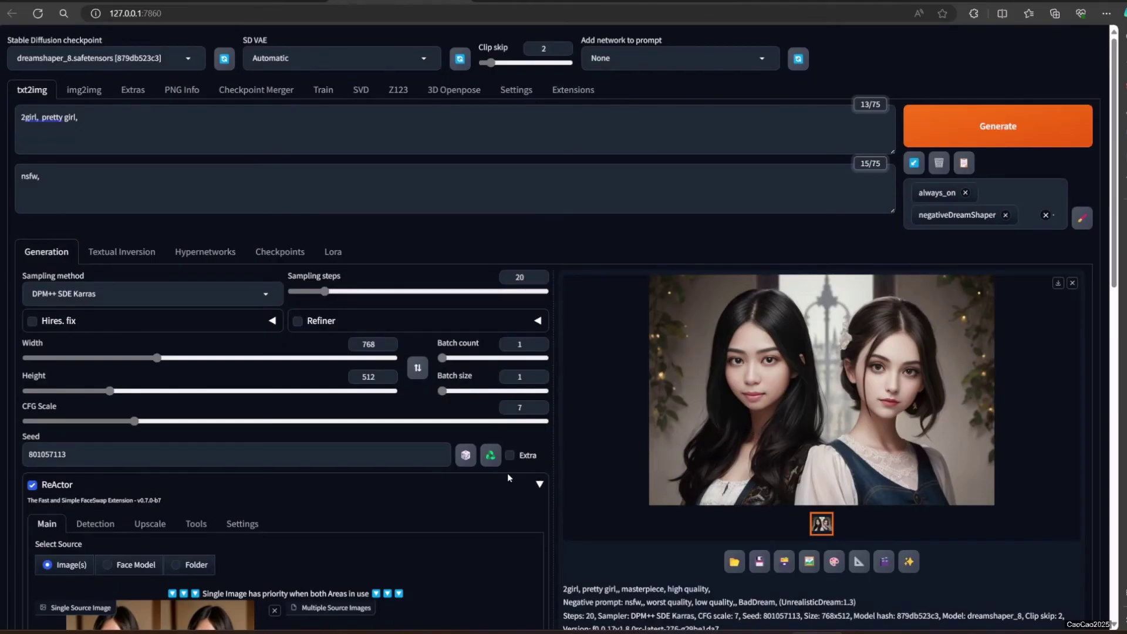
scroll(507, 473, "down", 4)
scroll(444, 488, "down", 3)
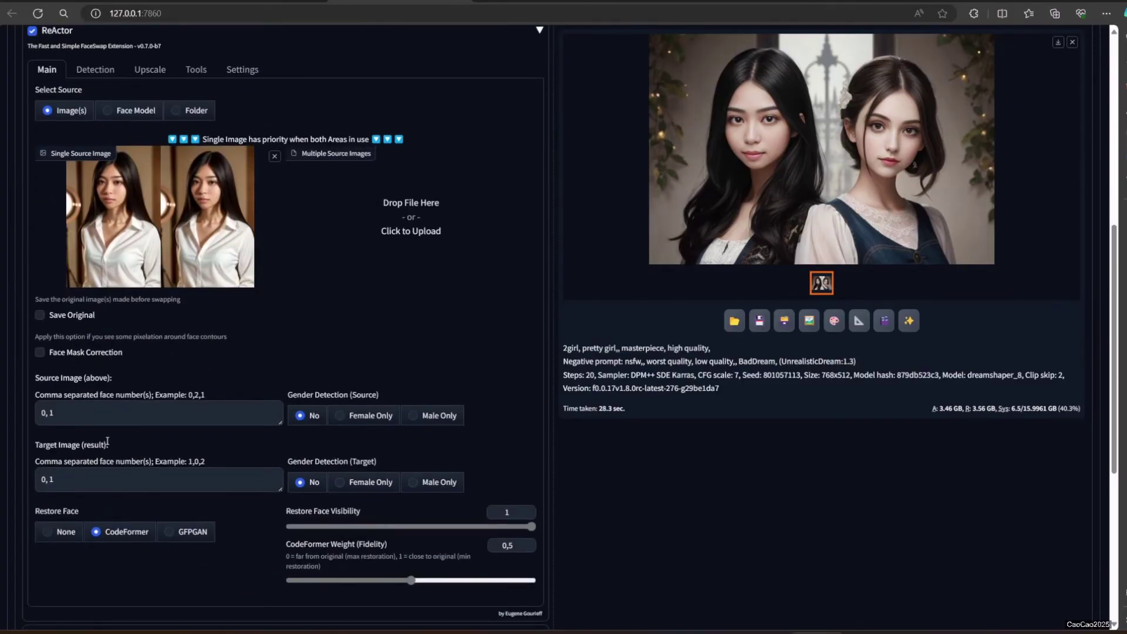
scroll(107, 441, "up", 8)
scroll(528, 293, "down", 4)
scroll(764, 176, "up", 2)
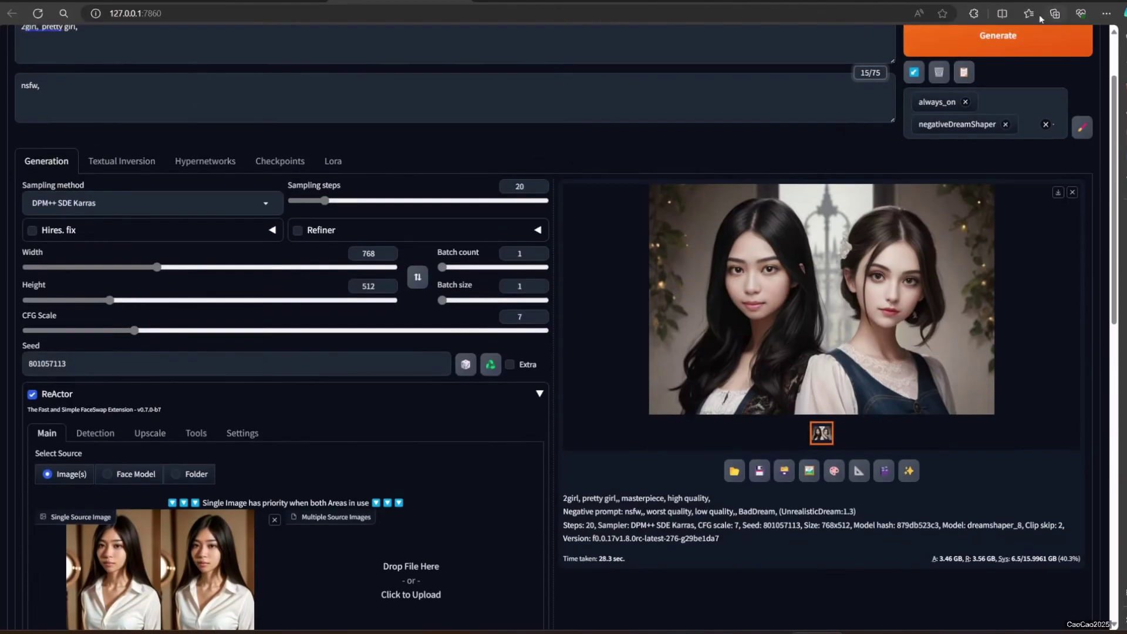
left_click(998, 40)
scroll(747, 312, "down", 2)
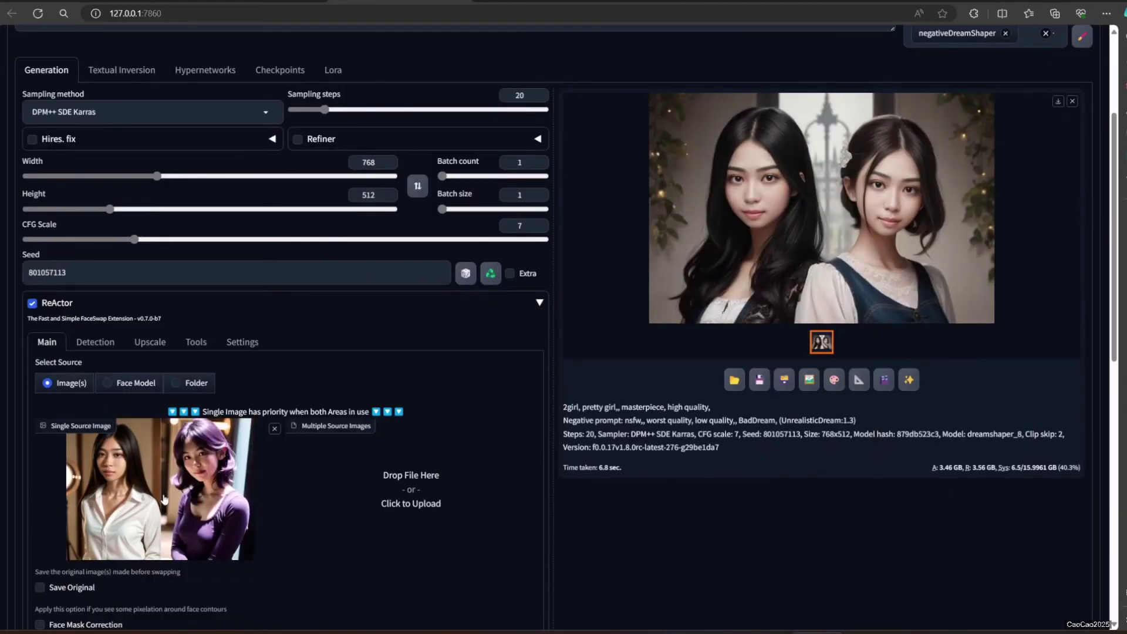
- Set the ReActor source face number to 0 alone and generate the portrait
scroll(279, 490, "down", 6)
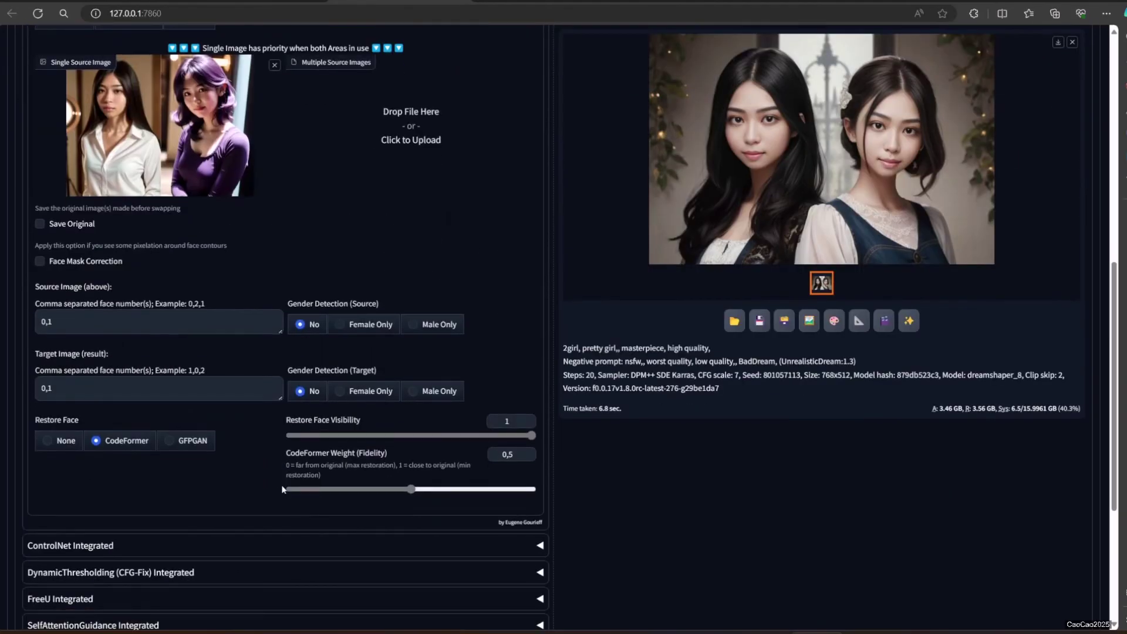
left_click(102, 320)
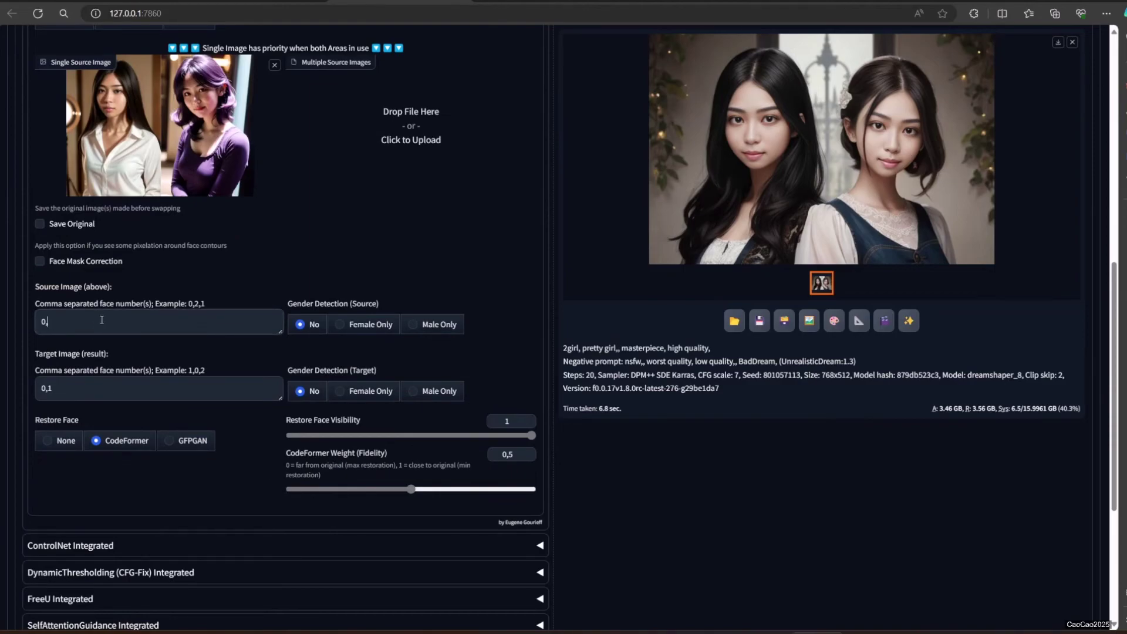
type("0")
scroll(998, 182, "up", 9)
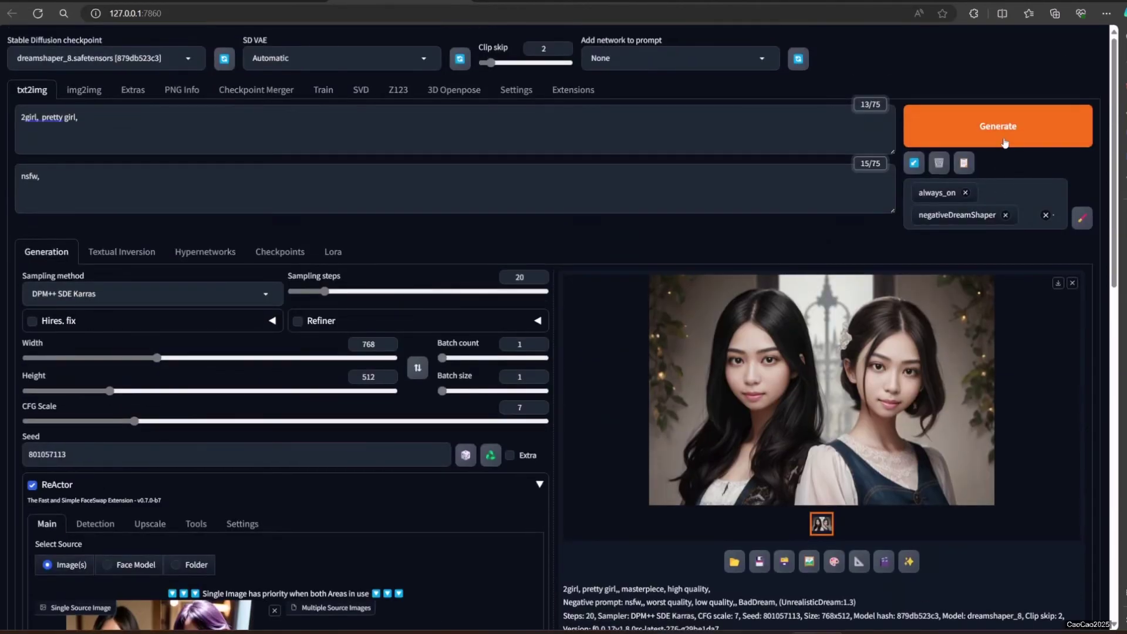
left_click(1005, 143)
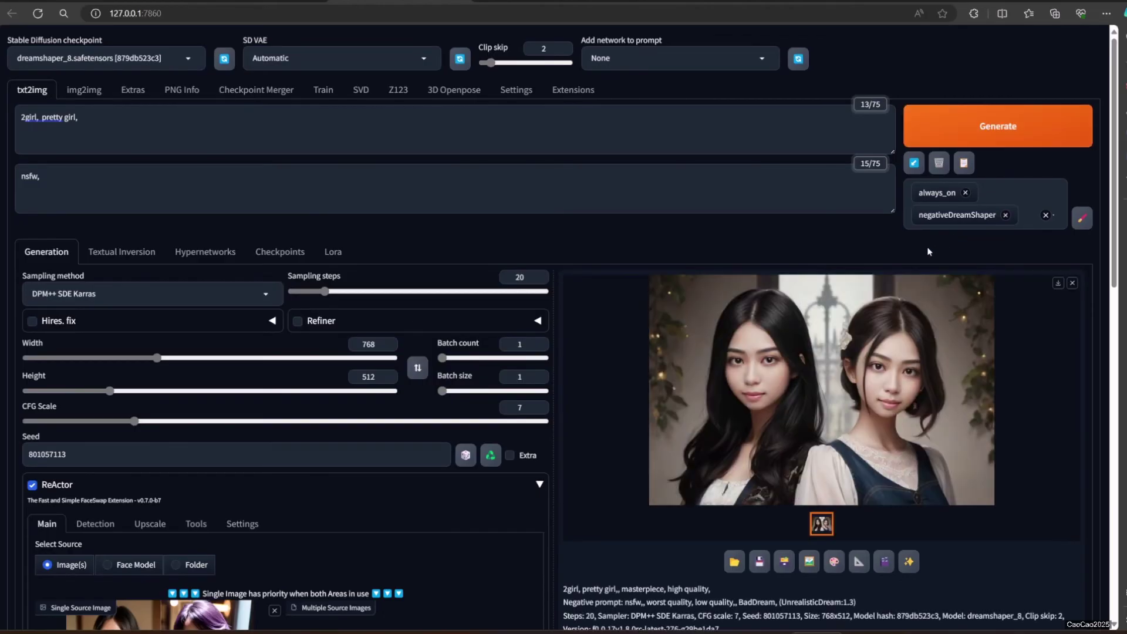
- Change the source face number to 1 and generate again, keeping target faces 0, 1
scroll(561, 336, "down", 8)
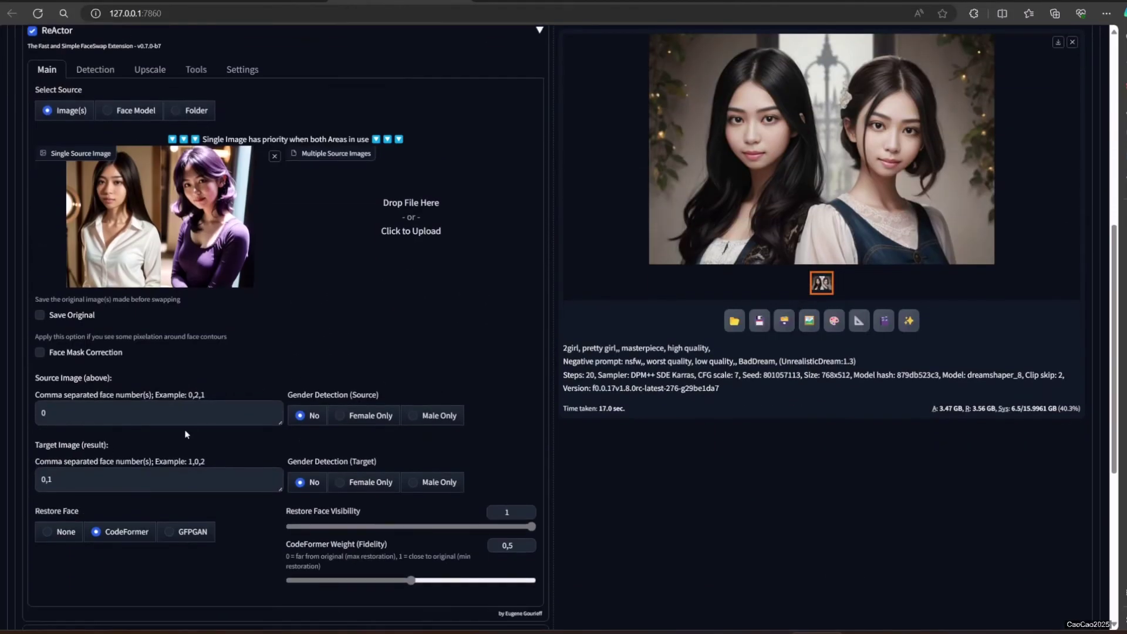
scroll(186, 434, "down", 2)
left_click_drag(54, 388, 37, 390)
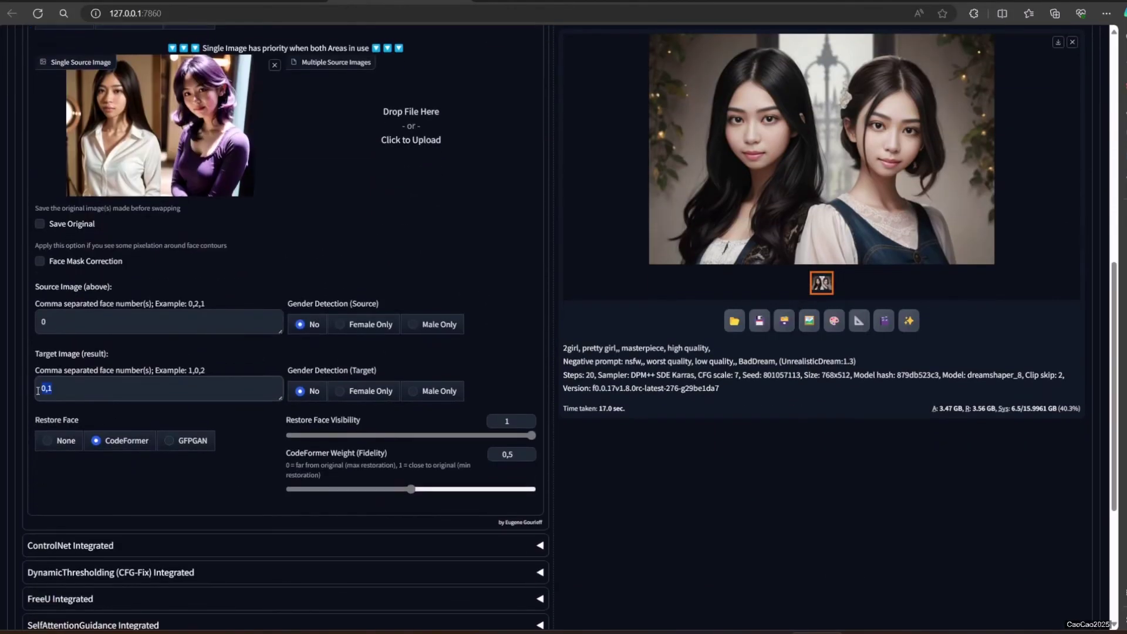
left_click(44, 321)
scroll(919, 133, "up", 9)
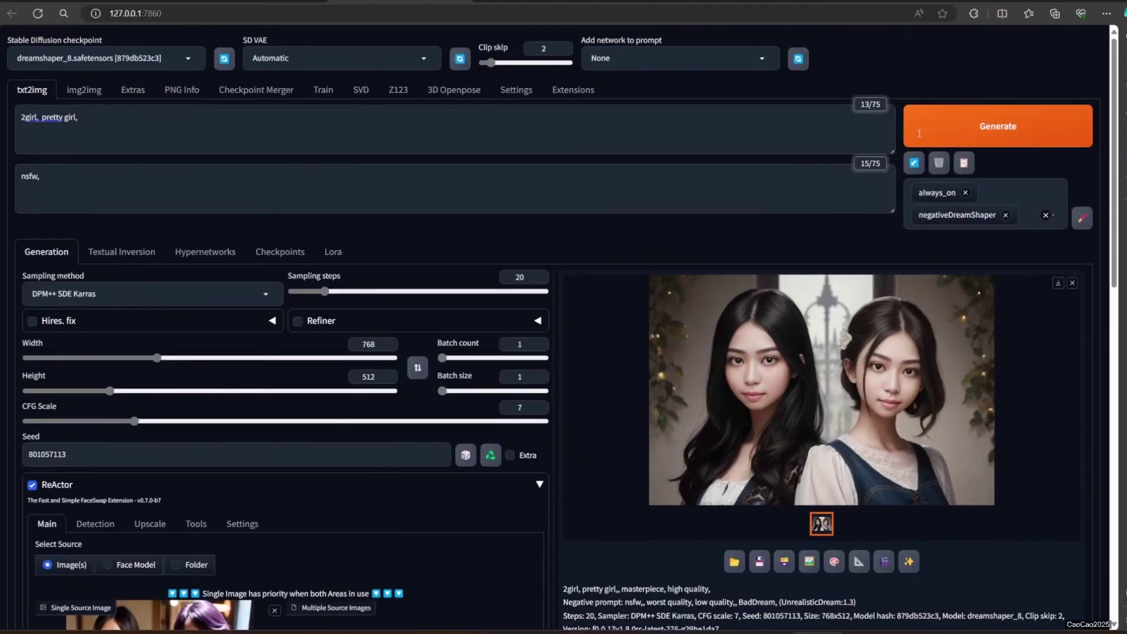
left_click(919, 134)
scroll(889, 192, "down", 7)
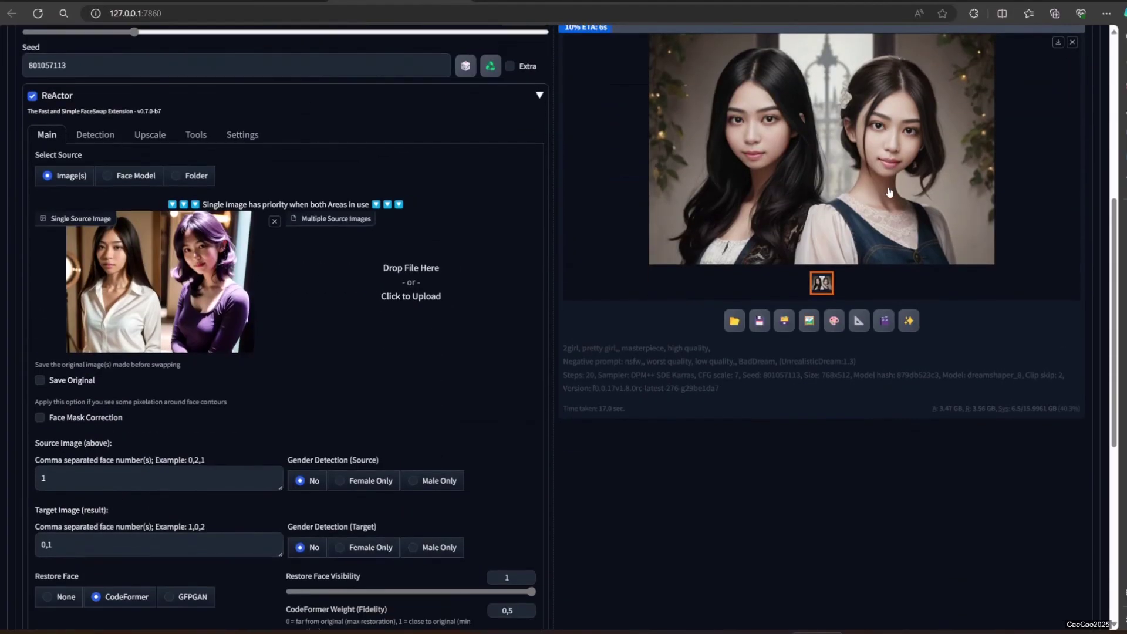
scroll(889, 192, "down", 5)
scroll(890, 193, "up", 2)
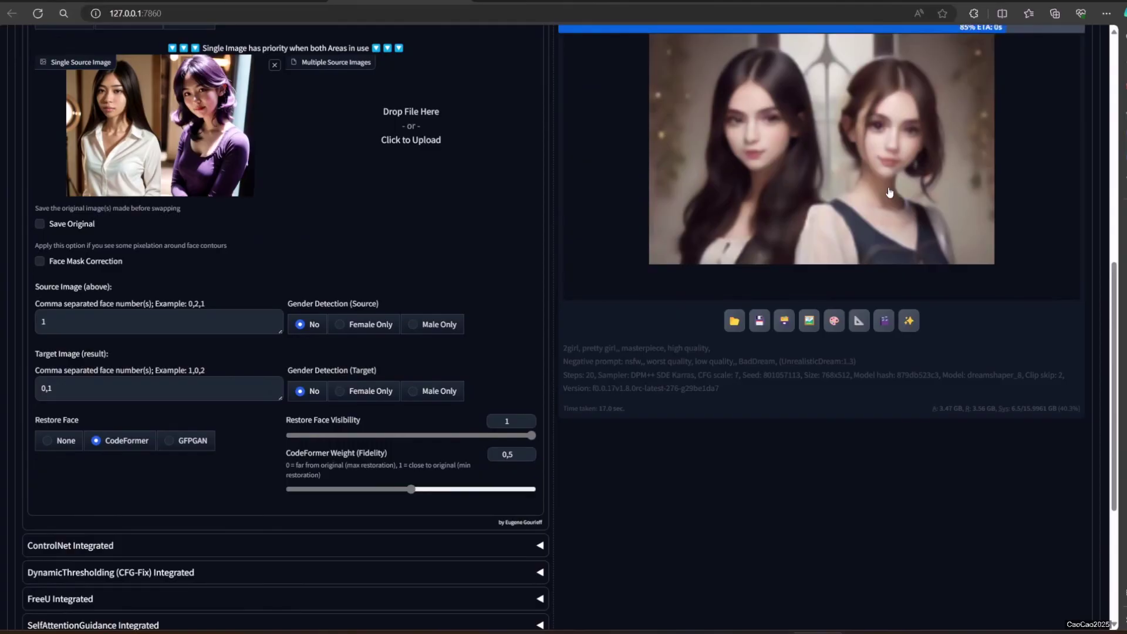
scroll(890, 192, "up", 2)
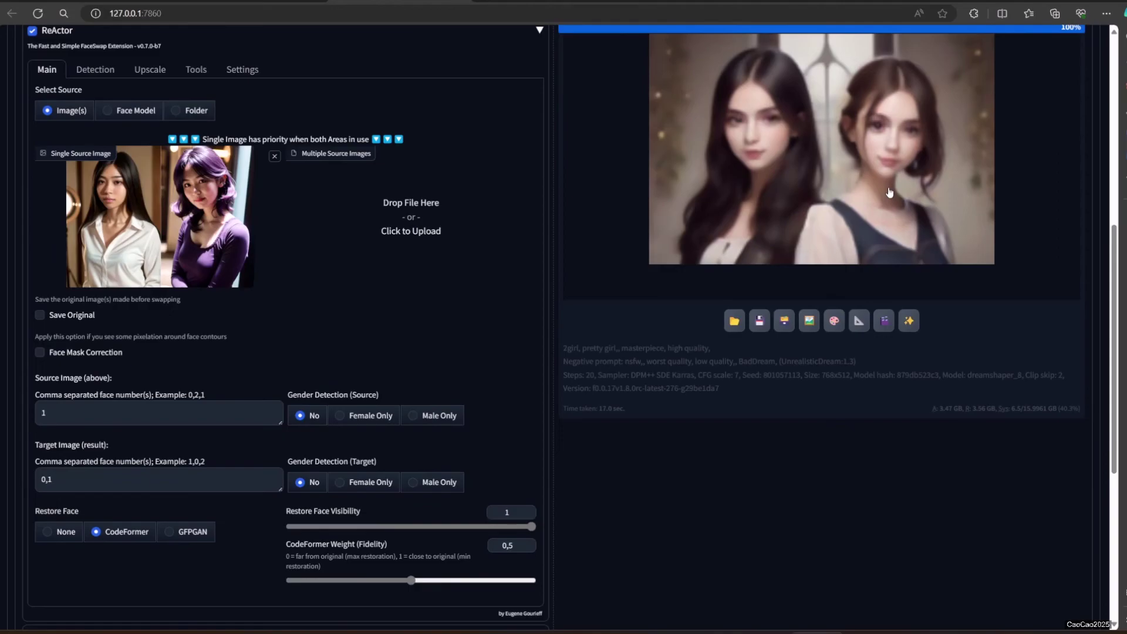
scroll(890, 192, "up", 2)
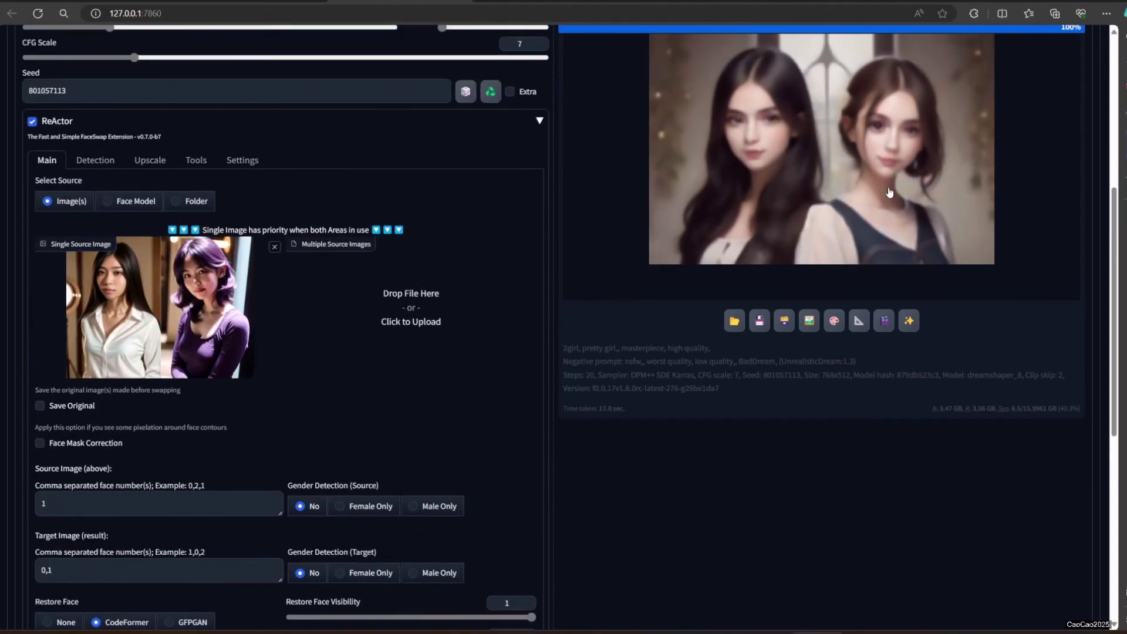
scroll(889, 192, "up", 2)
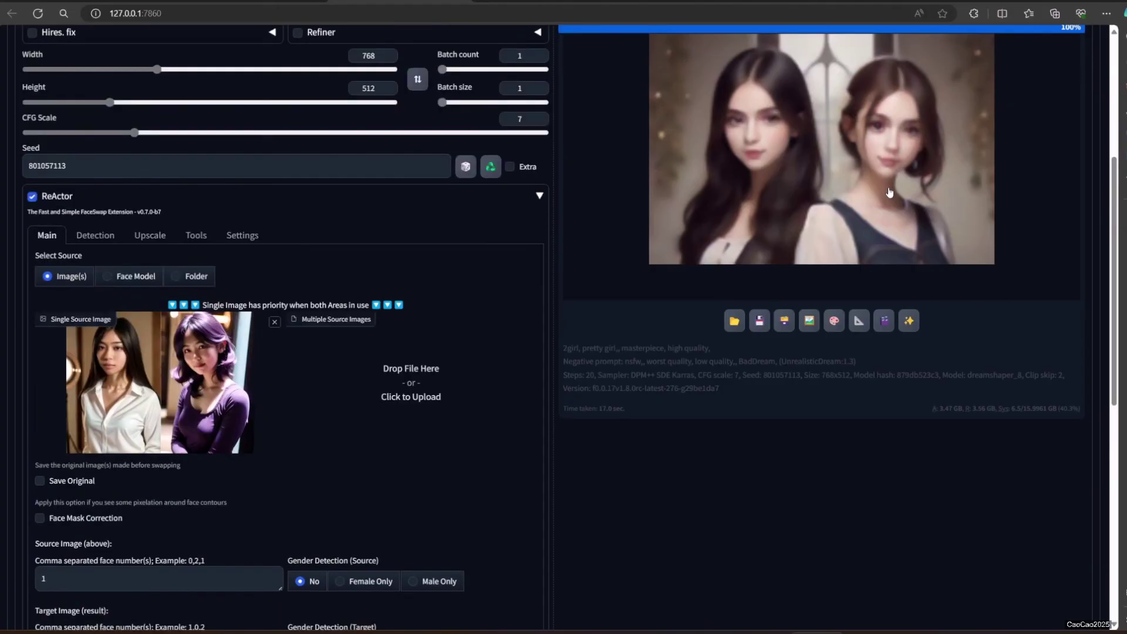